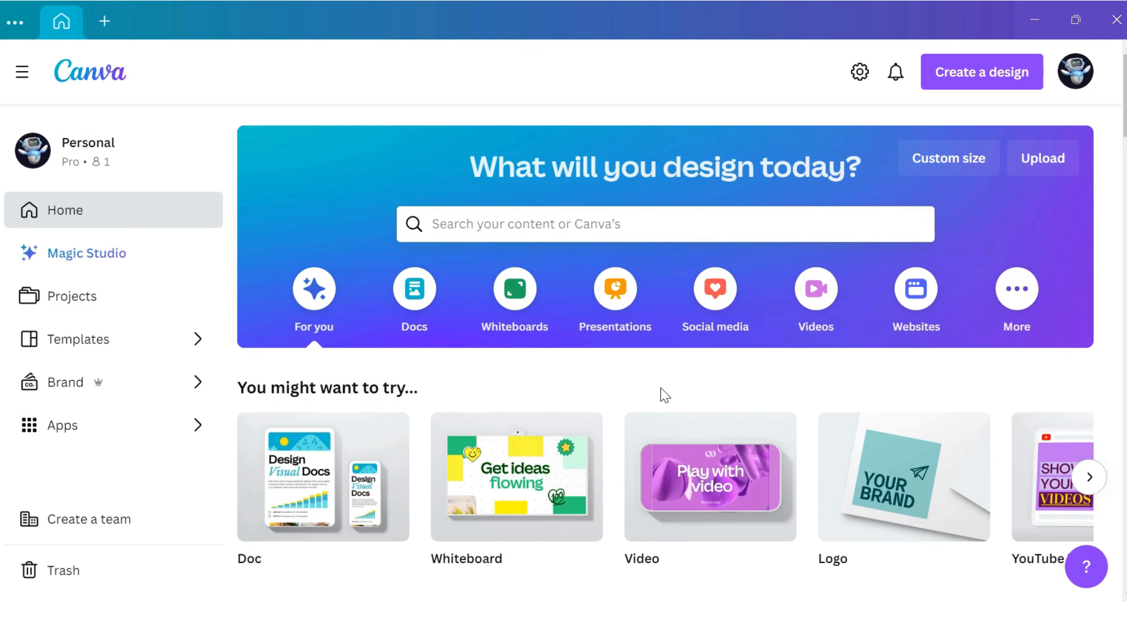
# - Create a new blank Facebook Video design from the Facebook formats in the social media category
pyautogui.click(716, 296)
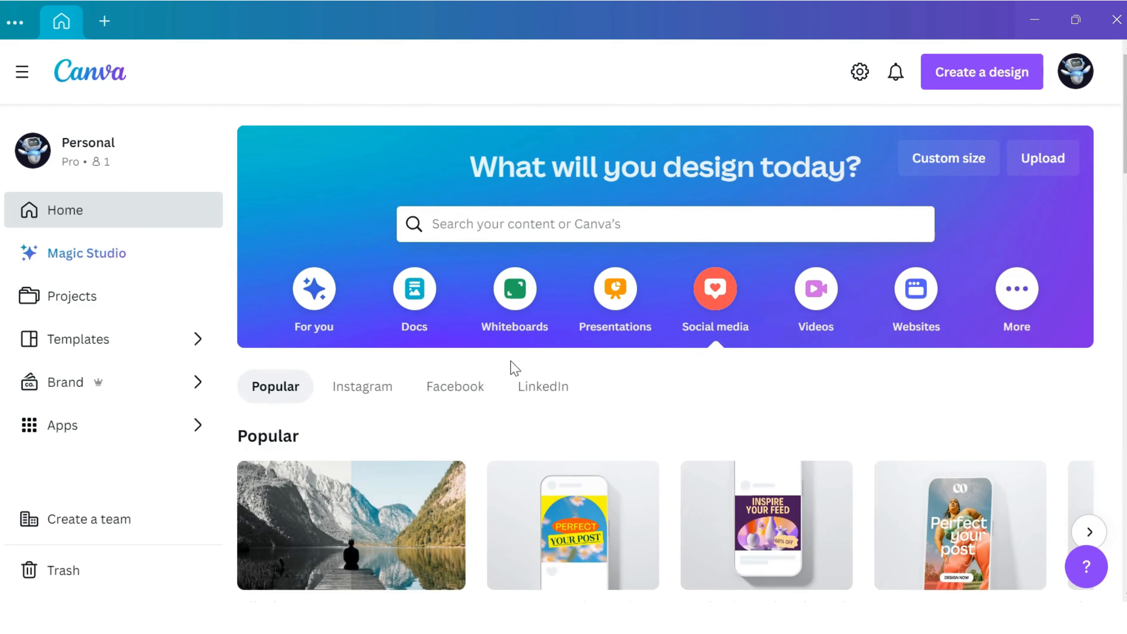
pyautogui.click(460, 387)
pyautogui.scroll(-5, 462, 389)
pyautogui.scroll(-1, 463, 390)
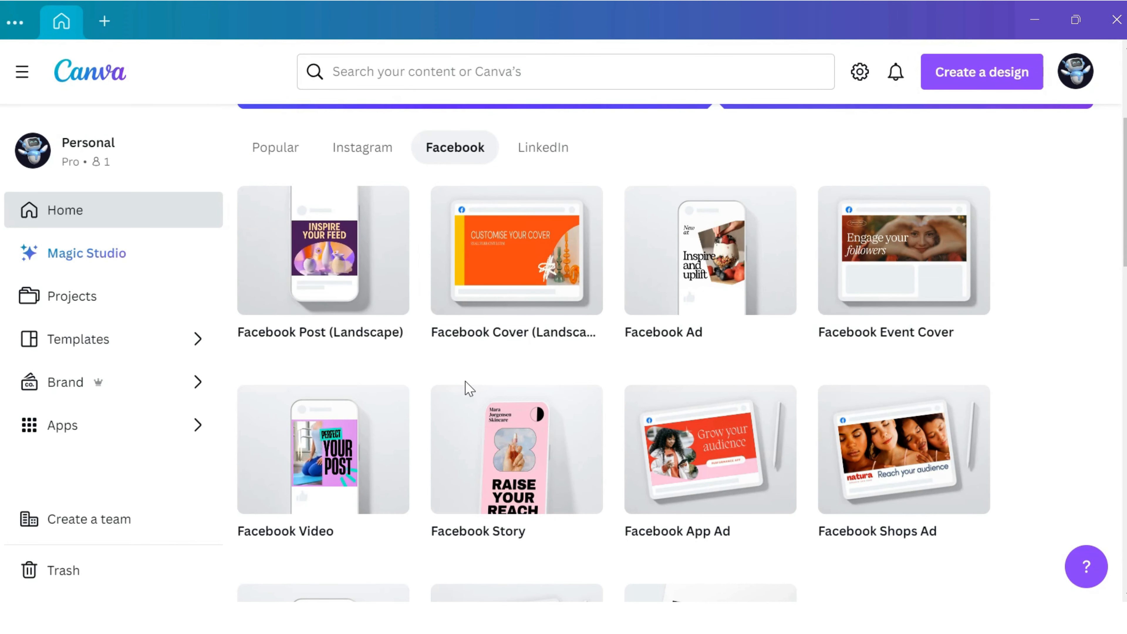
pyautogui.moveTo(292, 438)
pyautogui.click(326, 452)
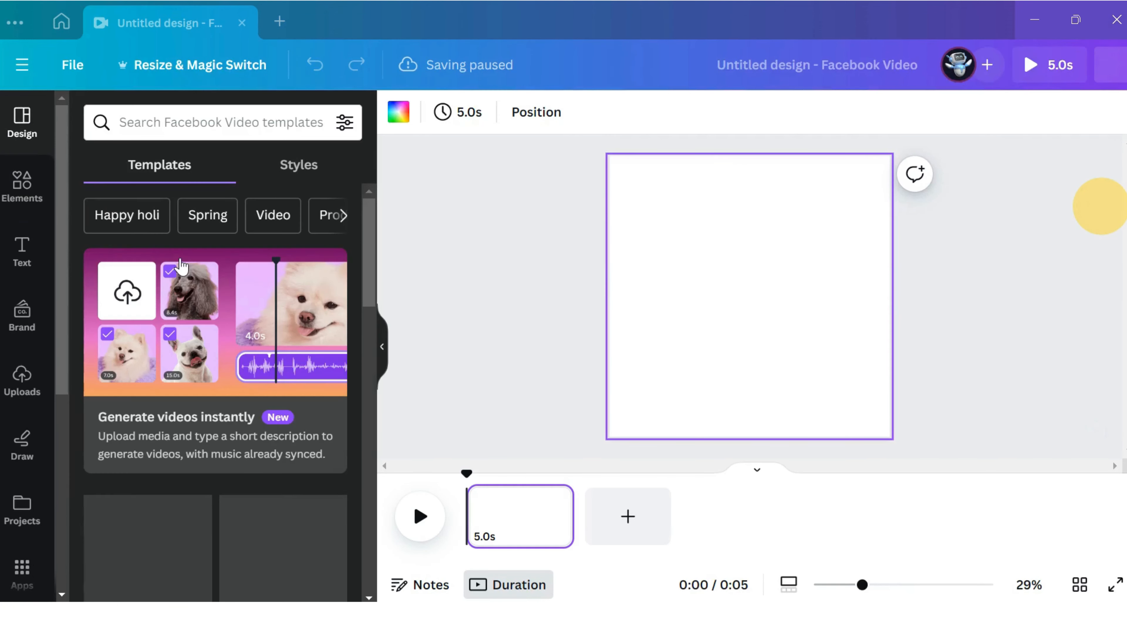
# - Browse the Facebook Video templates and check which ones are marked as Pro
pyautogui.scroll(-4, 200, 266)
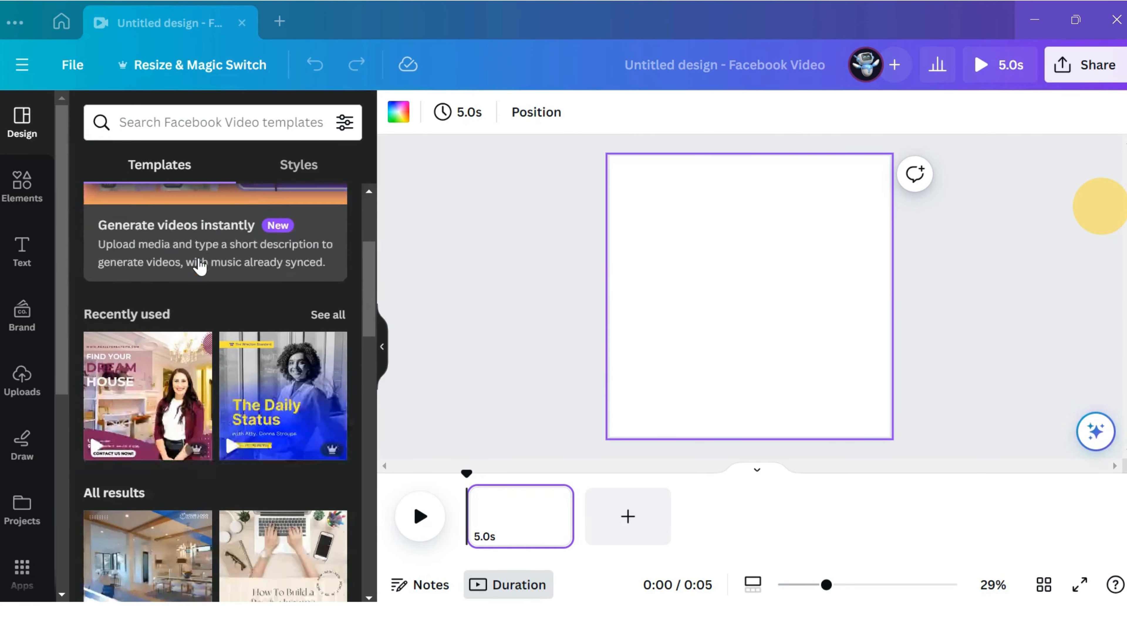
pyautogui.scroll(-3, 201, 266)
pyautogui.scroll(-5, 199, 265)
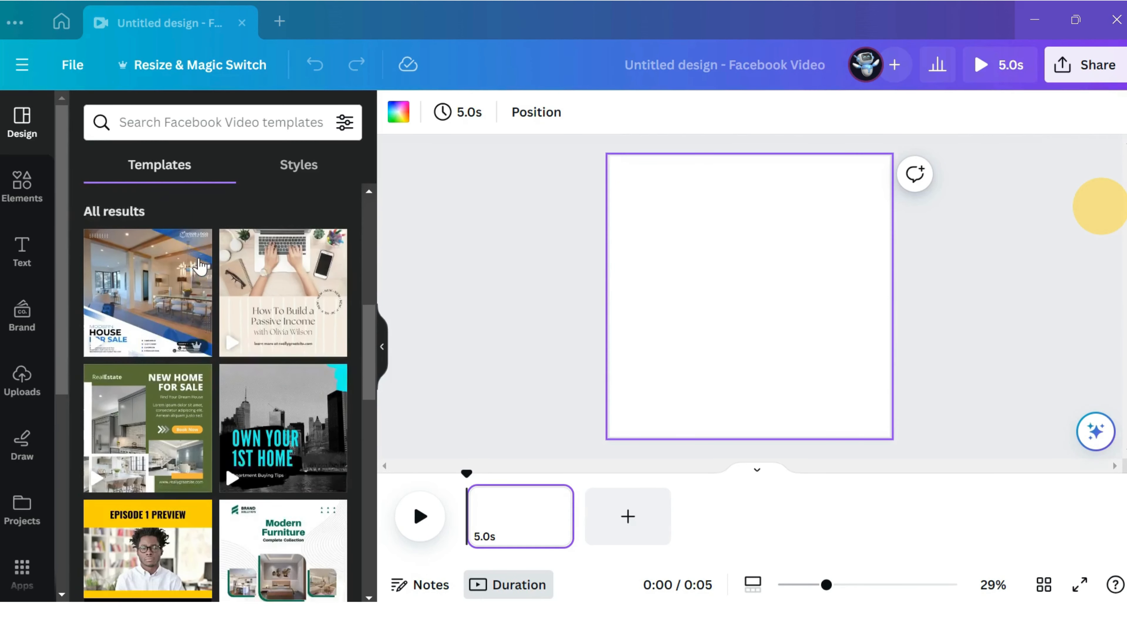
pyautogui.scroll(-6, 199, 265)
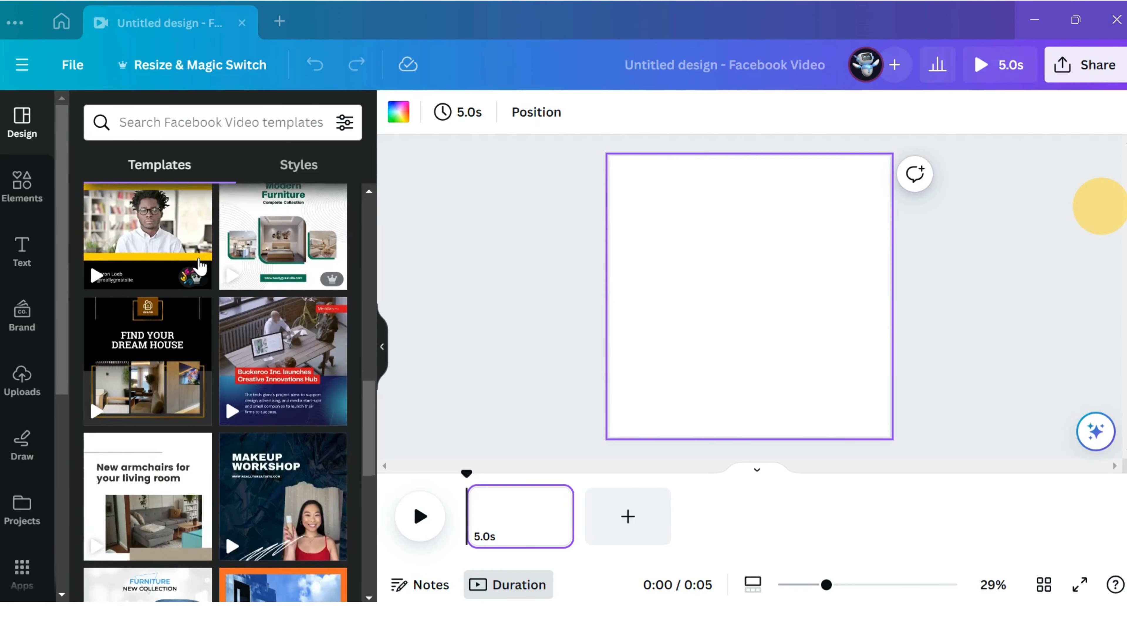
pyautogui.scroll(-3, 200, 265)
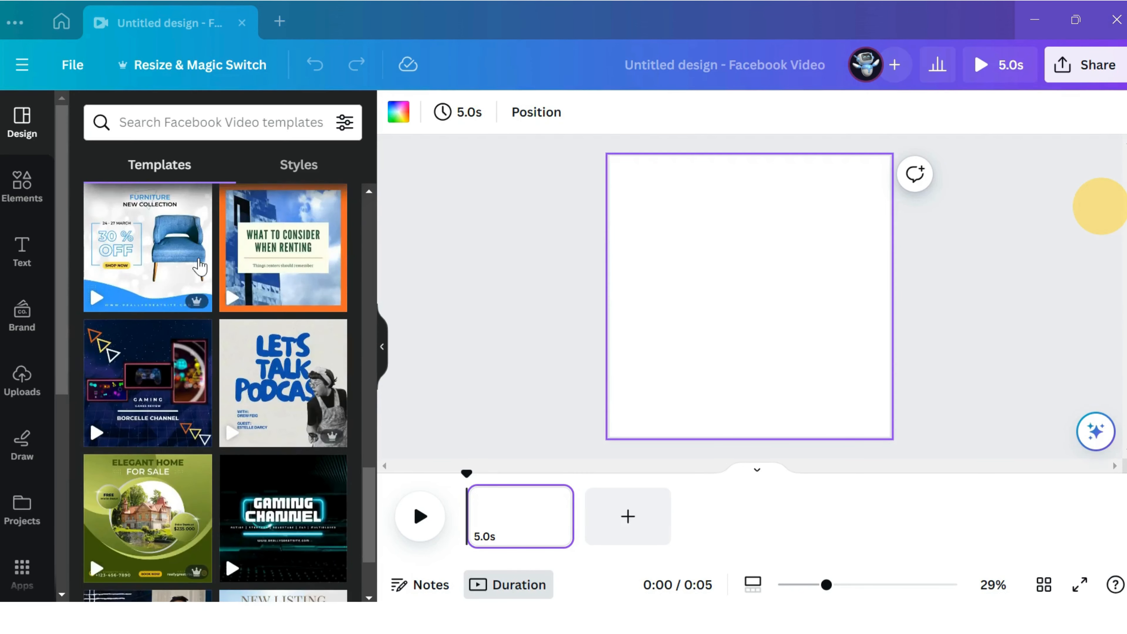
pyautogui.scroll(-3, 200, 266)
pyautogui.scroll(-5, 200, 266)
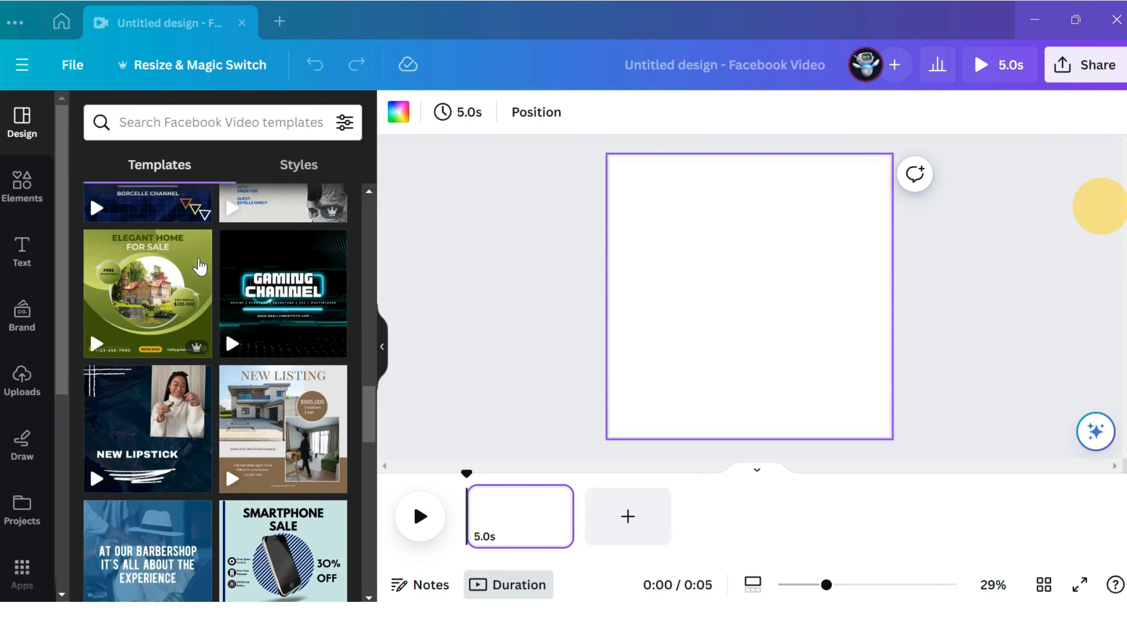
pyautogui.scroll(-6, 199, 266)
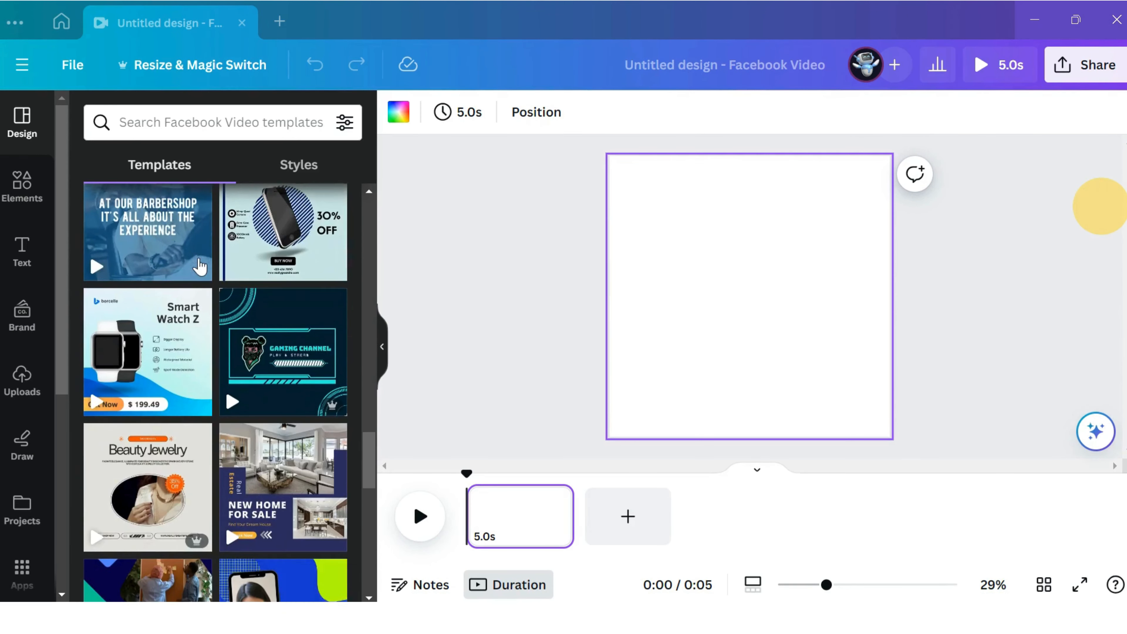
pyautogui.scroll(-5, 200, 265)
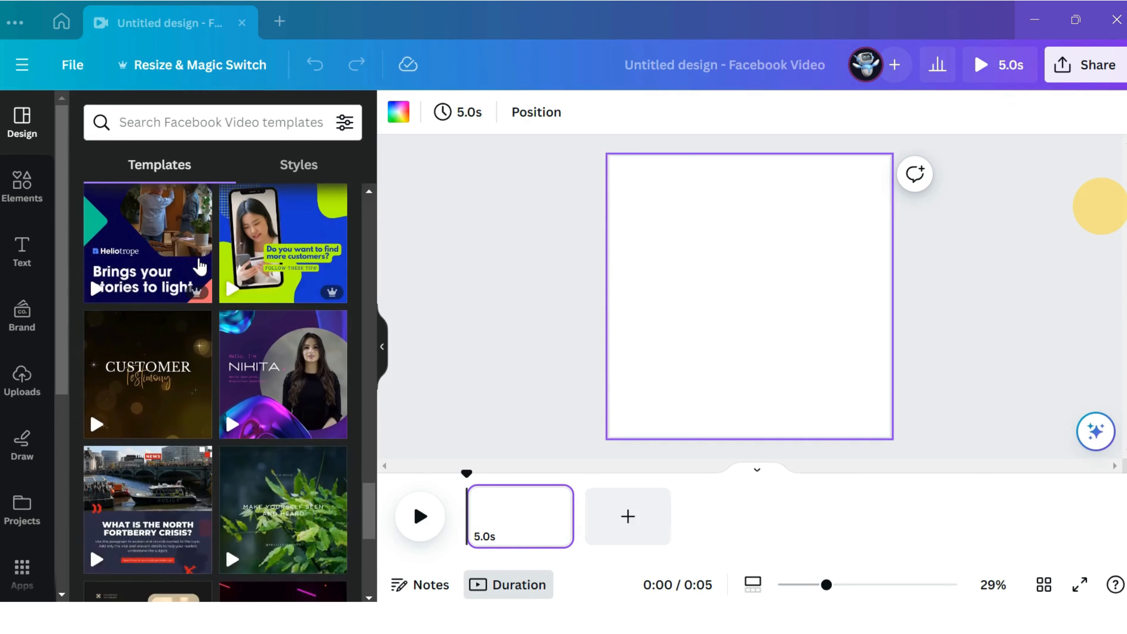
pyautogui.scroll(-1, 200, 265)
pyautogui.scroll(1, 199, 265)
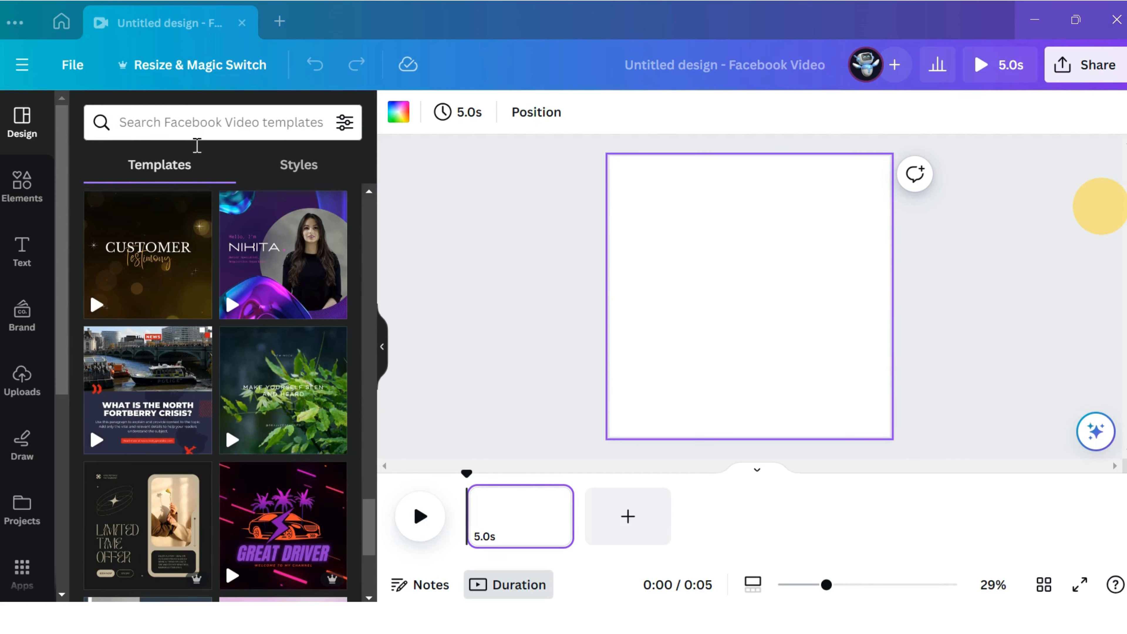
pyautogui.scroll(-4, 234, 263)
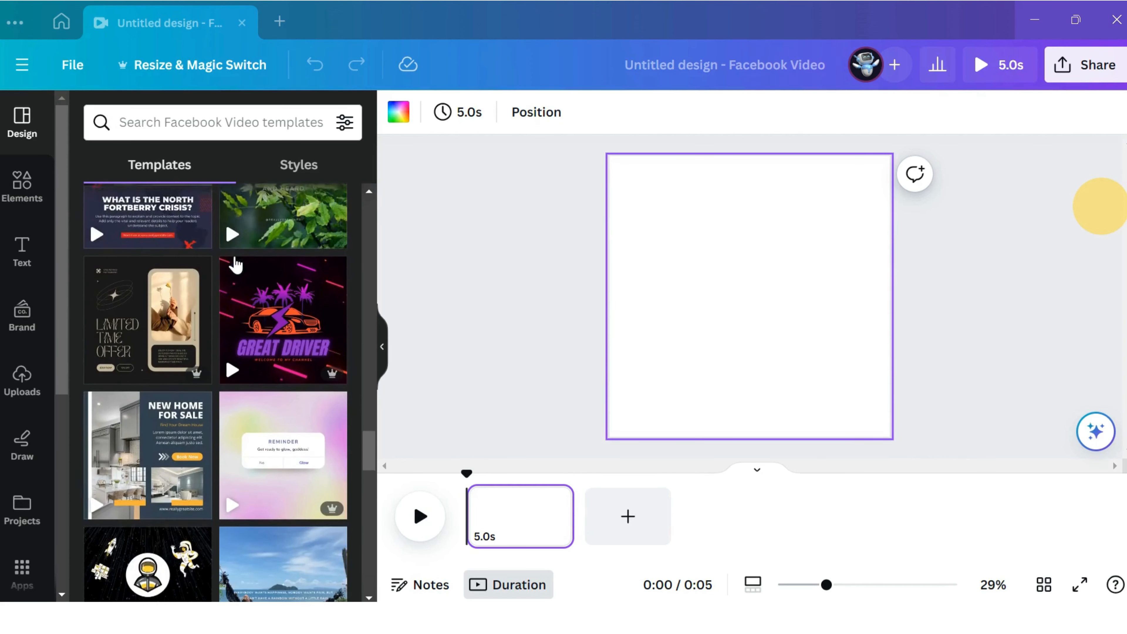
pyautogui.scroll(-3, 235, 265)
pyautogui.scroll(-3, 236, 265)
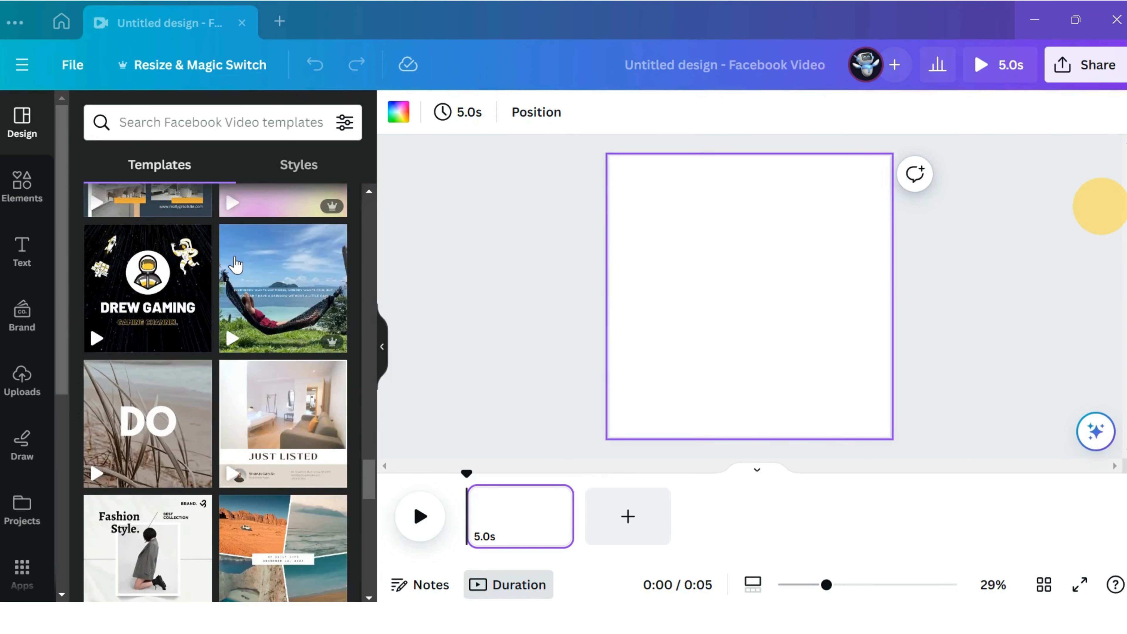
pyautogui.scroll(-3, 235, 265)
pyautogui.scroll(-3, 235, 264)
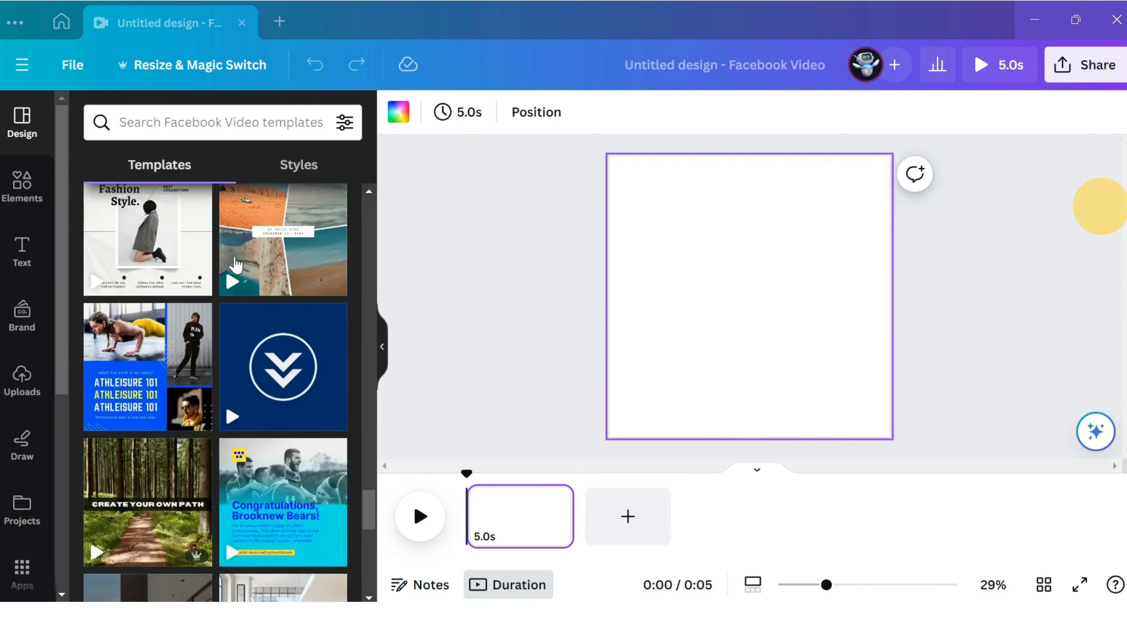
pyautogui.scroll(-5, 235, 265)
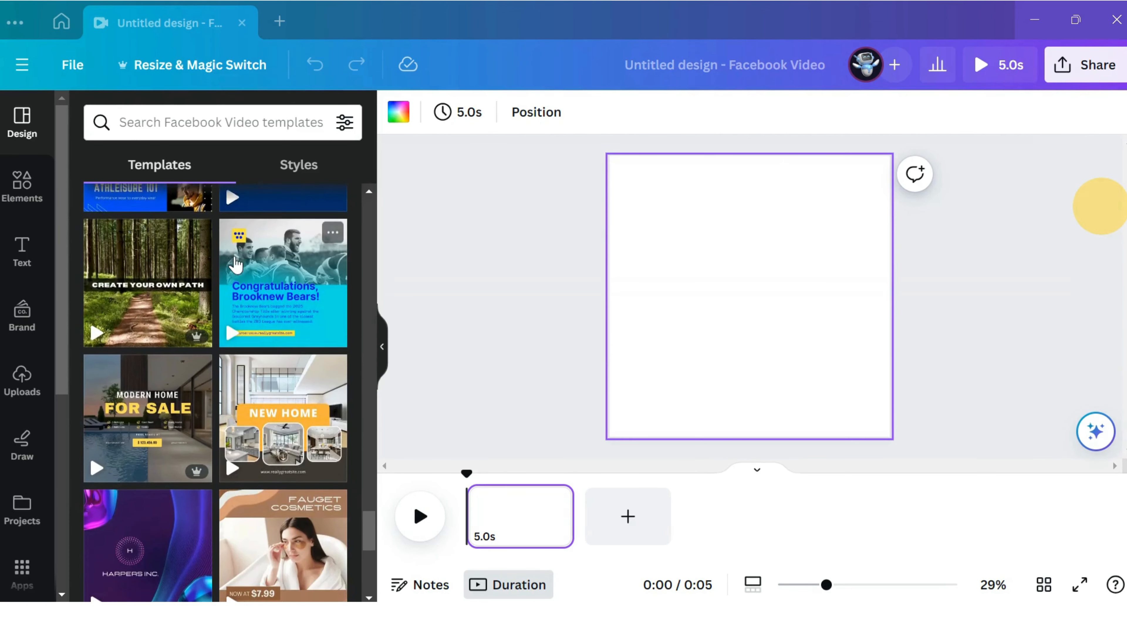
pyautogui.scroll(-8, 235, 264)
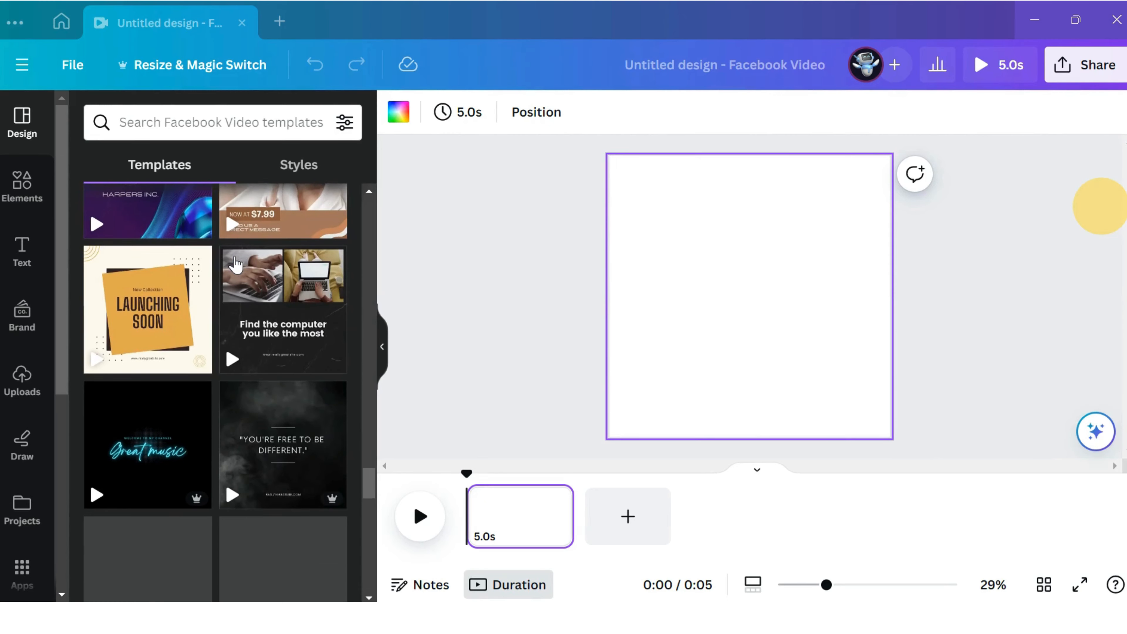
pyautogui.scroll(-7, 235, 264)
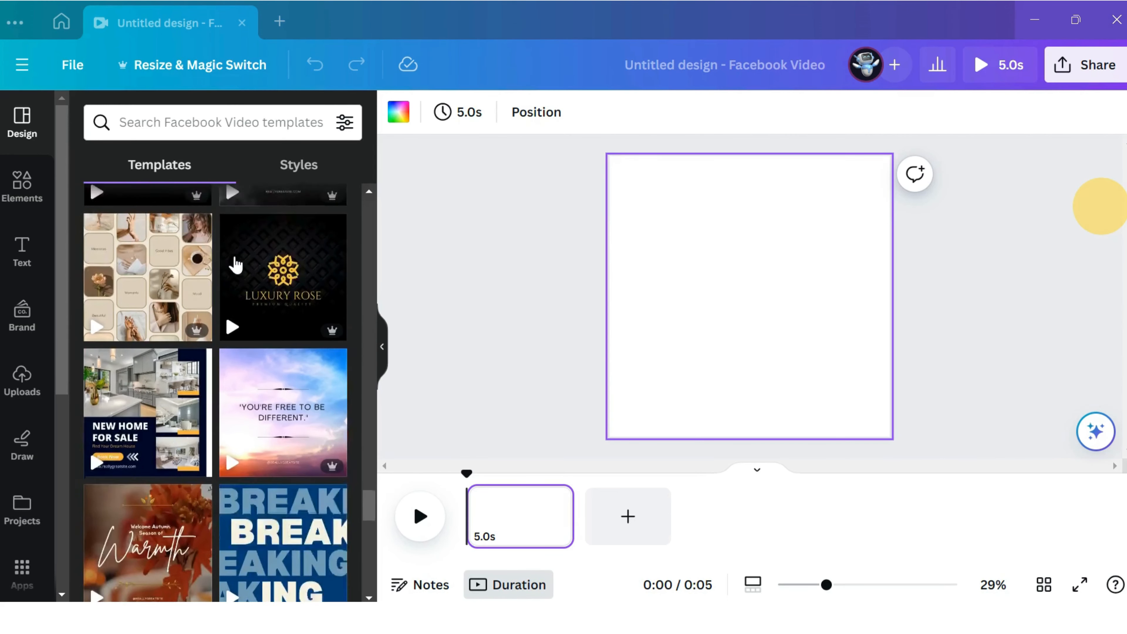
pyautogui.scroll(-7, 235, 264)
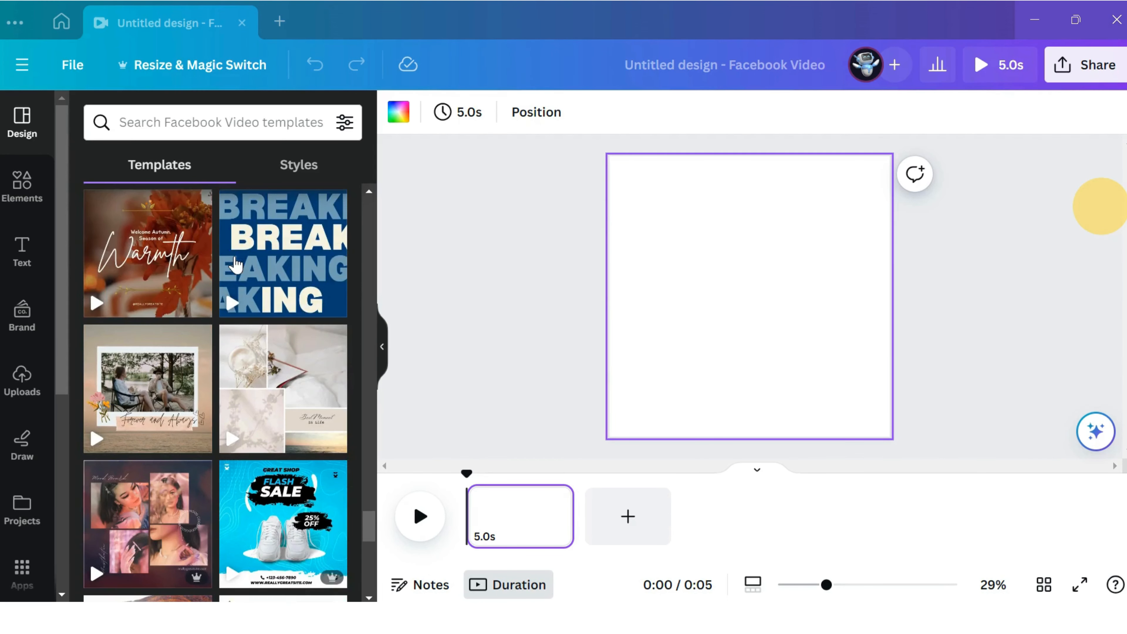
pyautogui.scroll(-5, 235, 265)
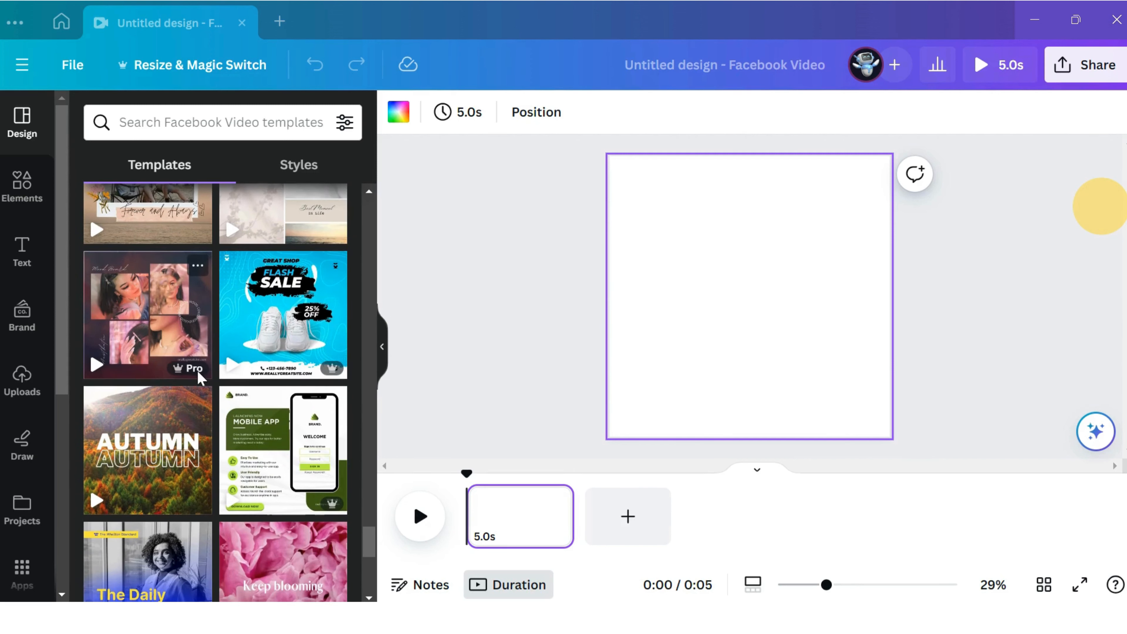
pyautogui.moveTo(199, 377)
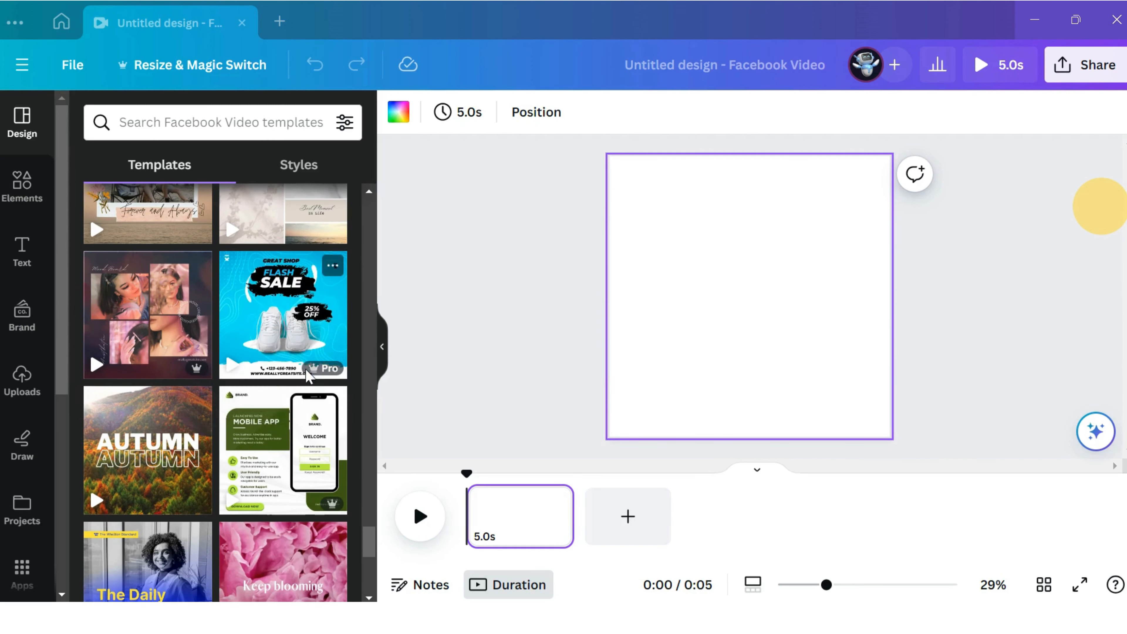
pyautogui.moveTo(320, 375)
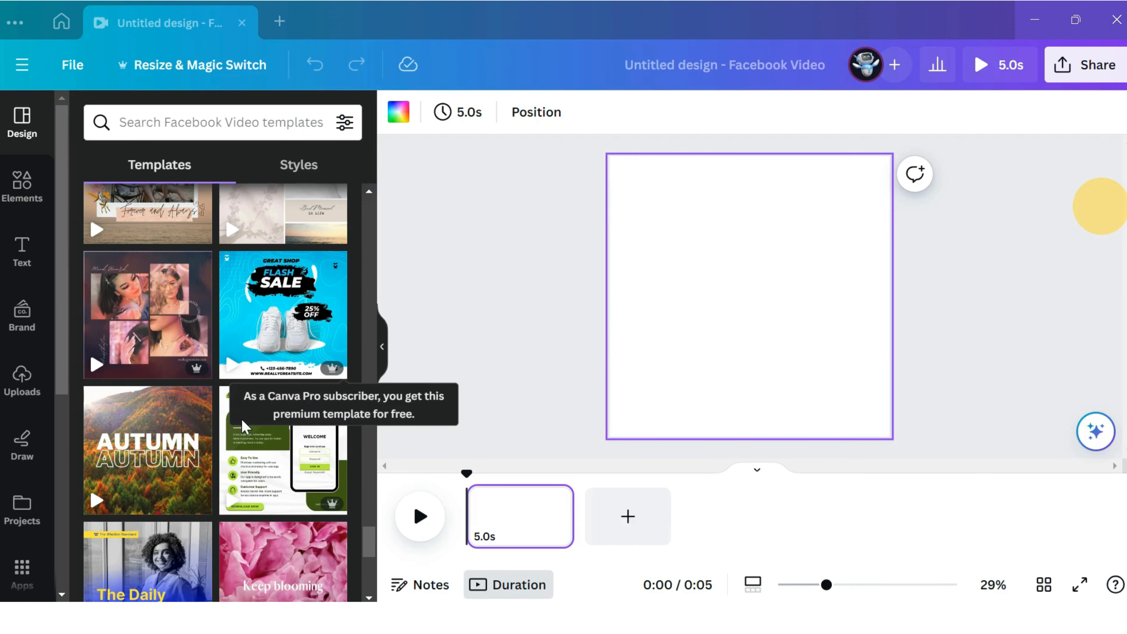
# - Apply all 3 pages of the Blue Yellow Bold and Bright General News Facebook Video template to the design
pyautogui.scroll(-3, 244, 435)
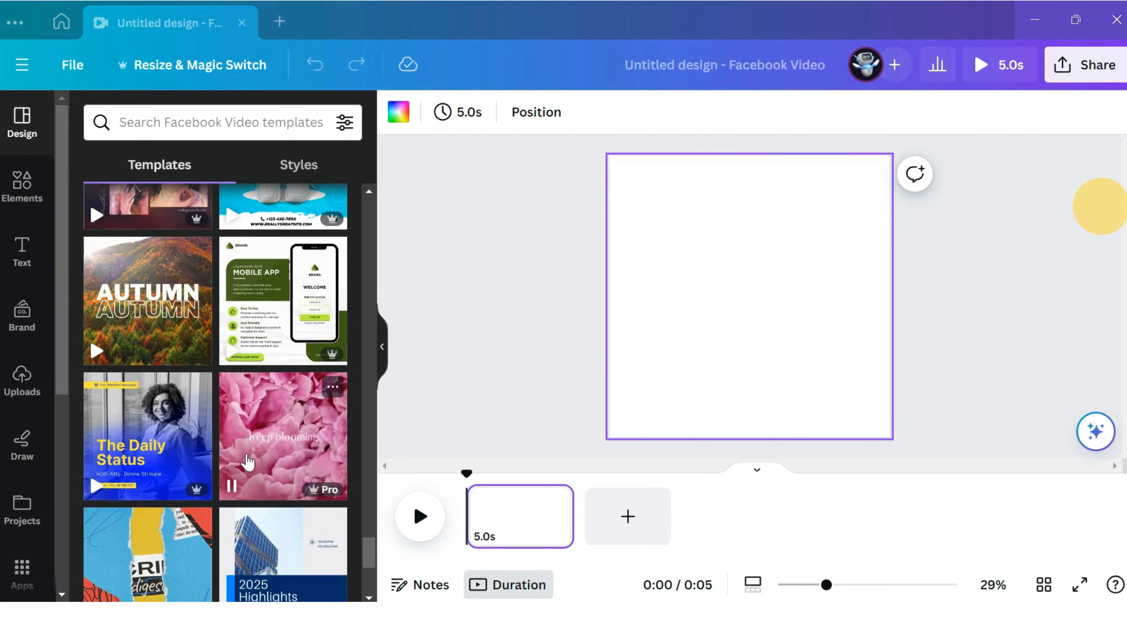
pyautogui.scroll(-3, 247, 462)
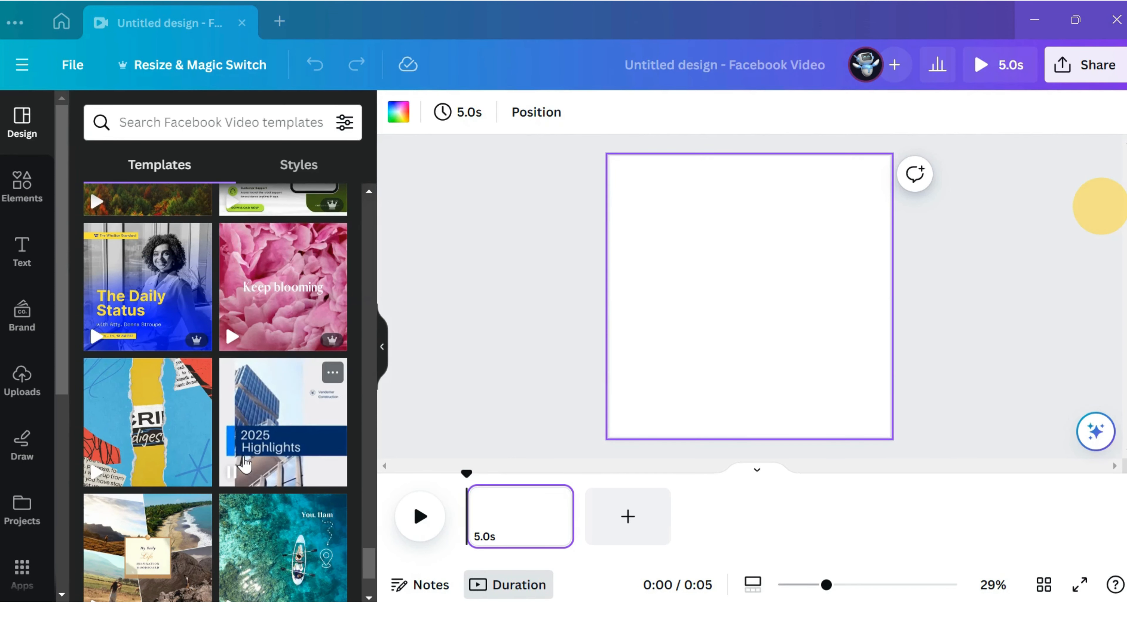
pyautogui.click(151, 289)
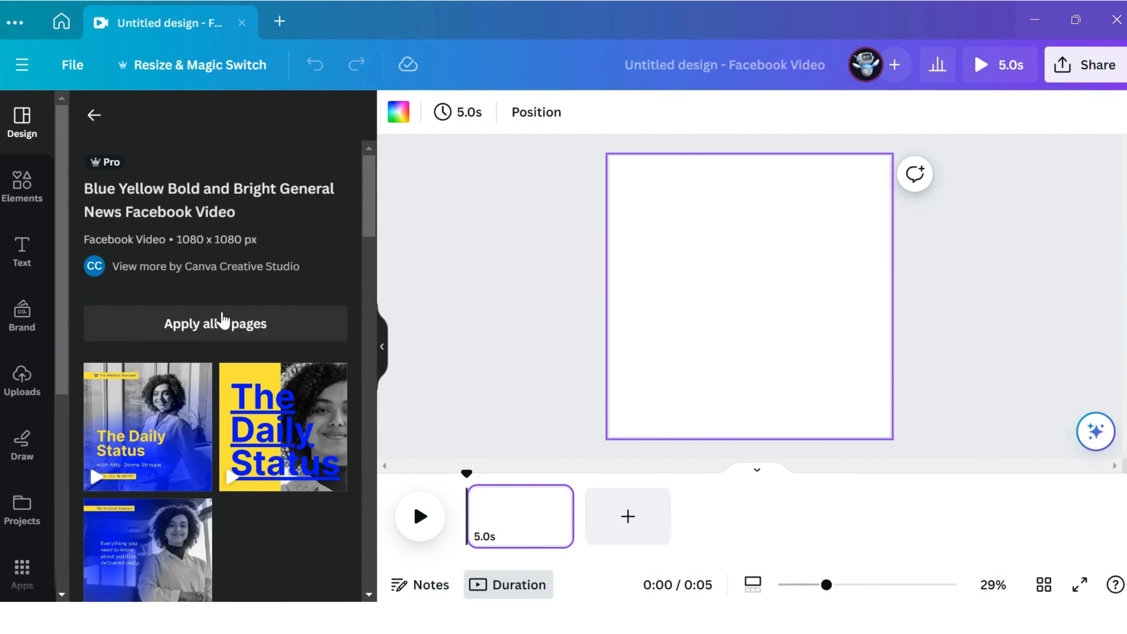
pyautogui.click(222, 321)
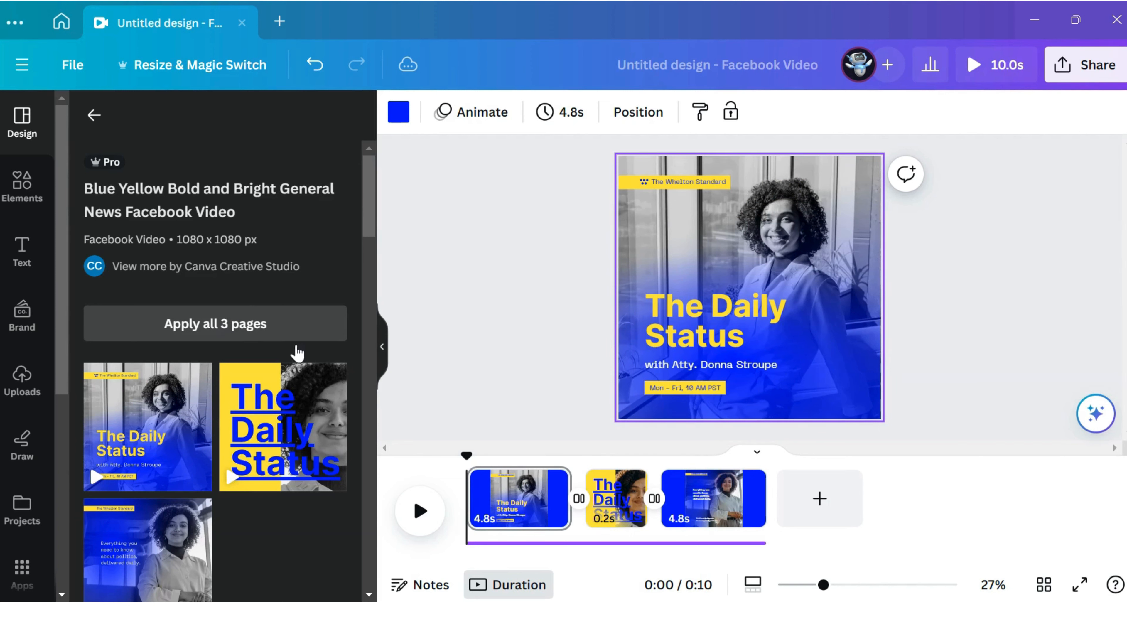
# - Examine the first page's editable elements: the header label, title, subtitle, schedule text and background image
pyautogui.click(694, 187)
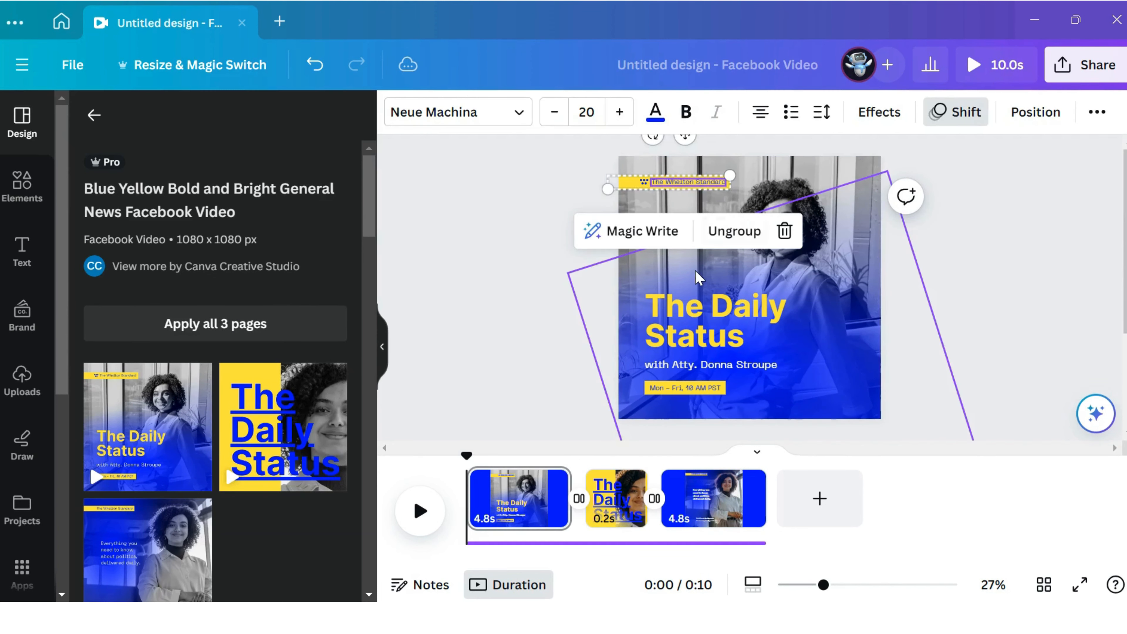
pyautogui.click(694, 274)
pyautogui.click(699, 311)
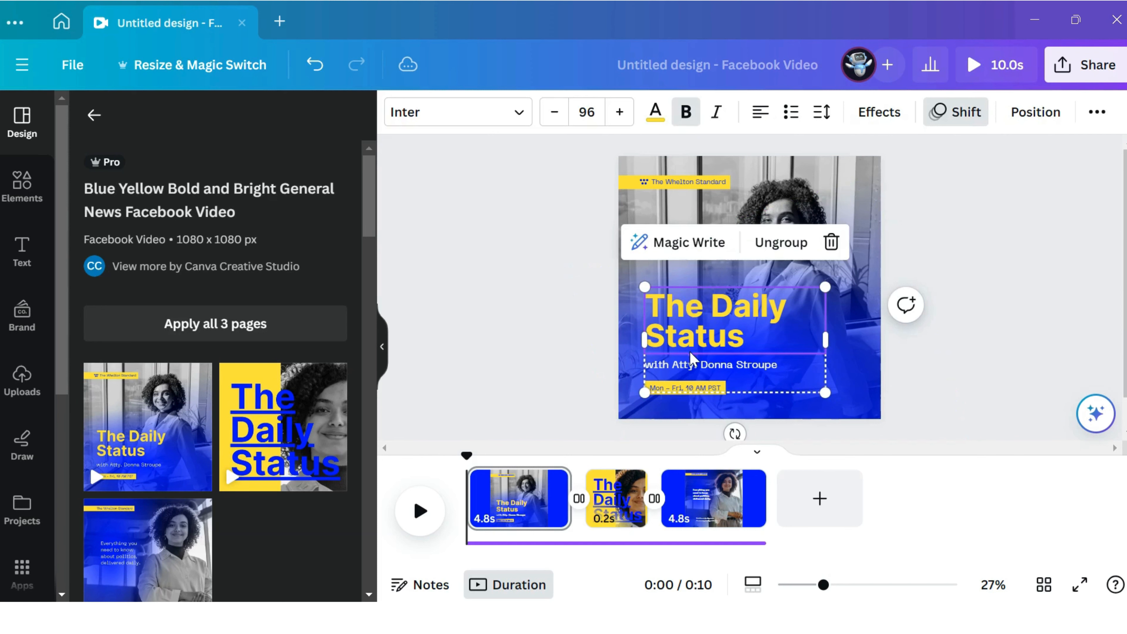
pyautogui.click(691, 369)
pyautogui.click(690, 388)
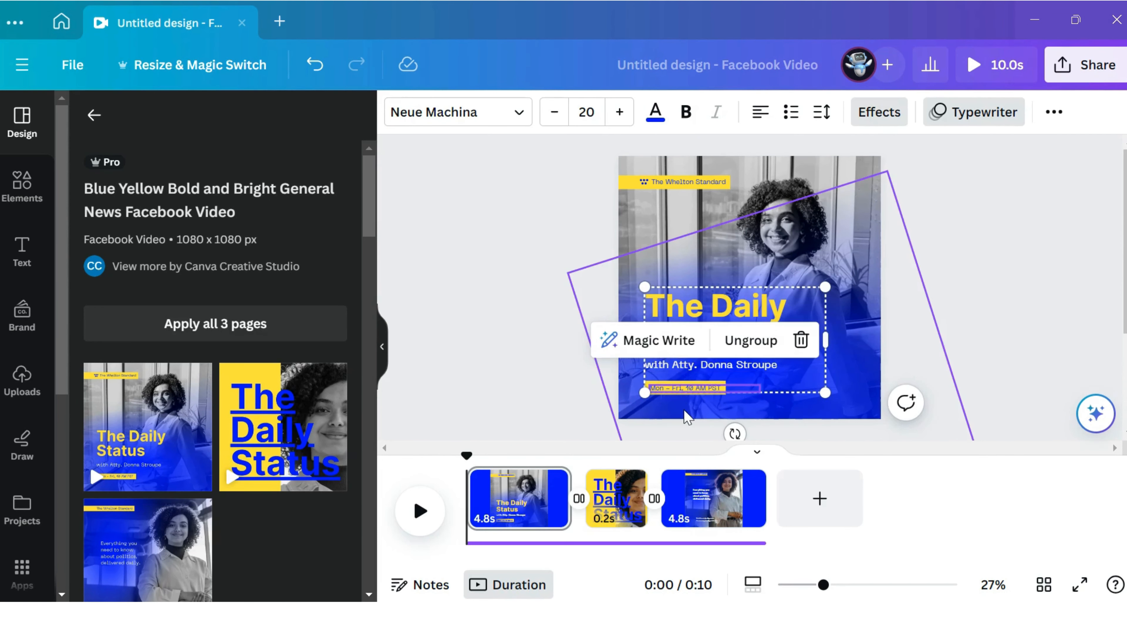
pyautogui.click(688, 417)
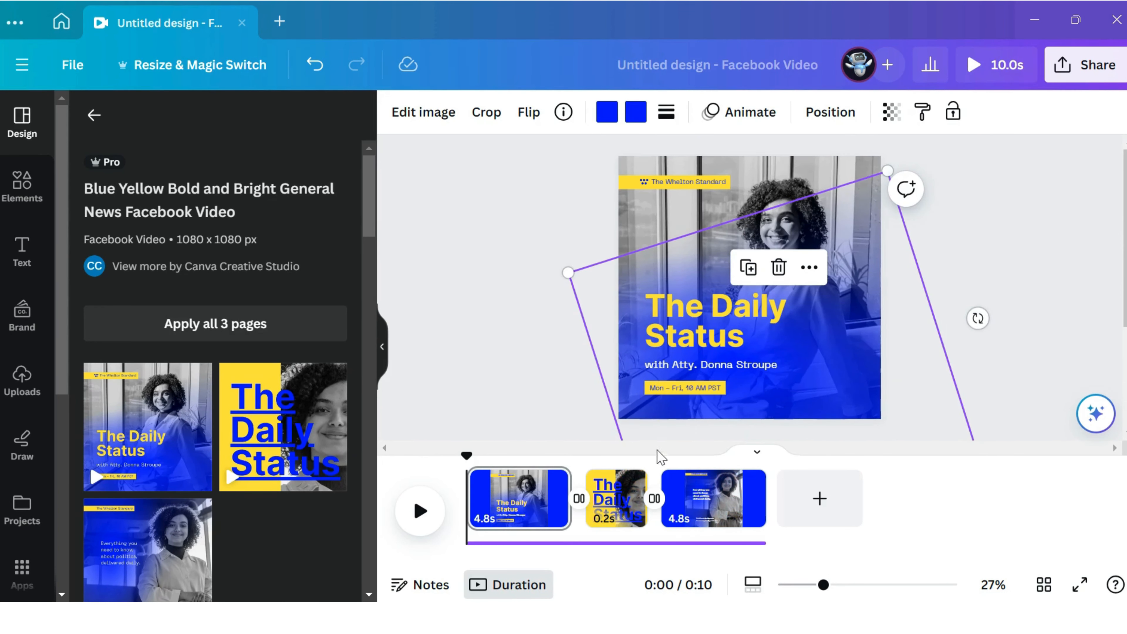
# - Look through the second and third pages and examine the third page's image, body text and streaming text
pyautogui.click(623, 498)
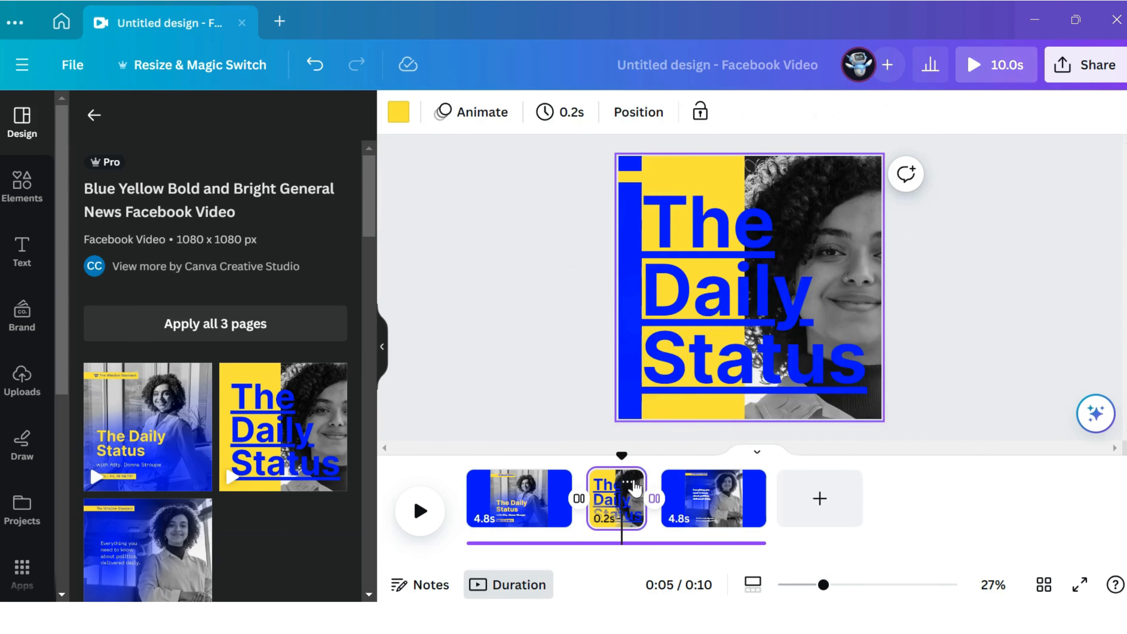
pyautogui.click(711, 227)
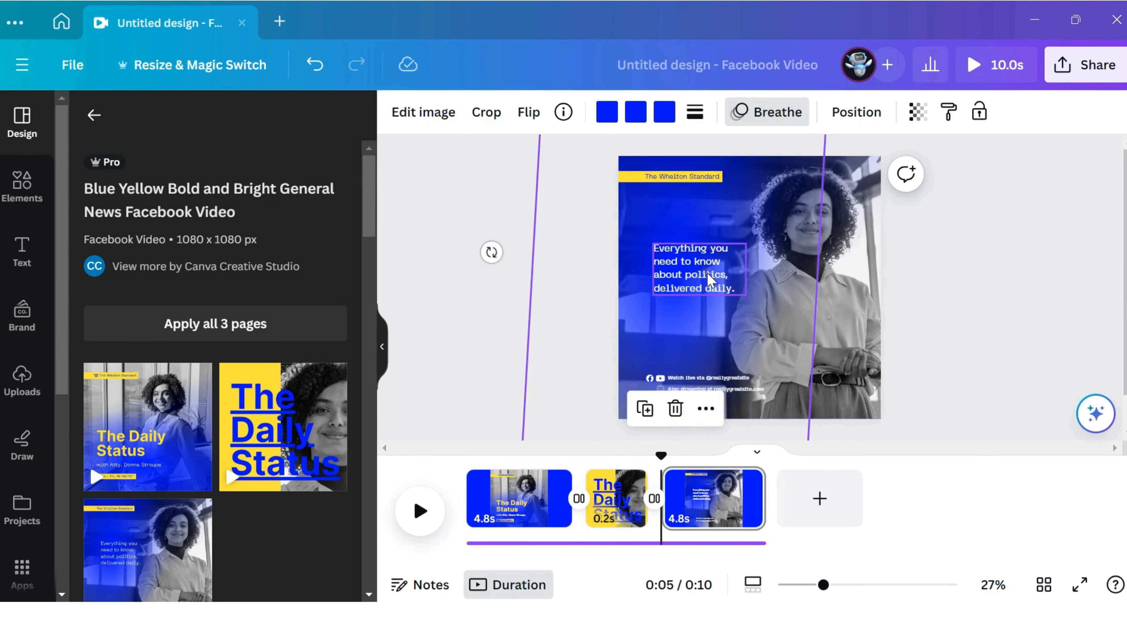
pyautogui.click(709, 280)
pyautogui.click(723, 391)
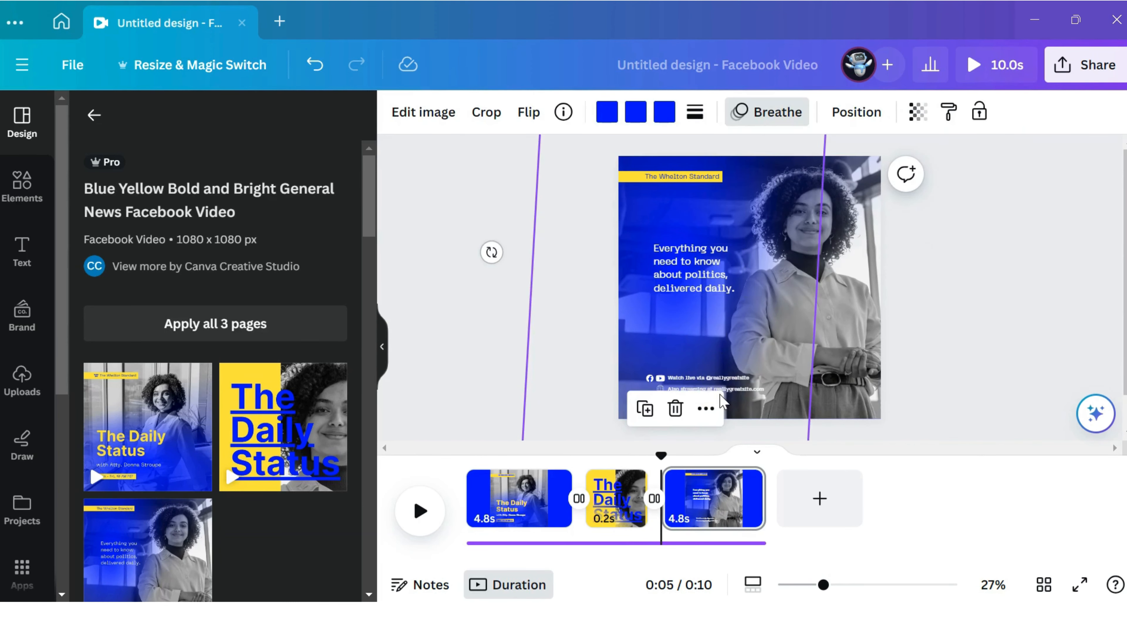
pyautogui.click(720, 390)
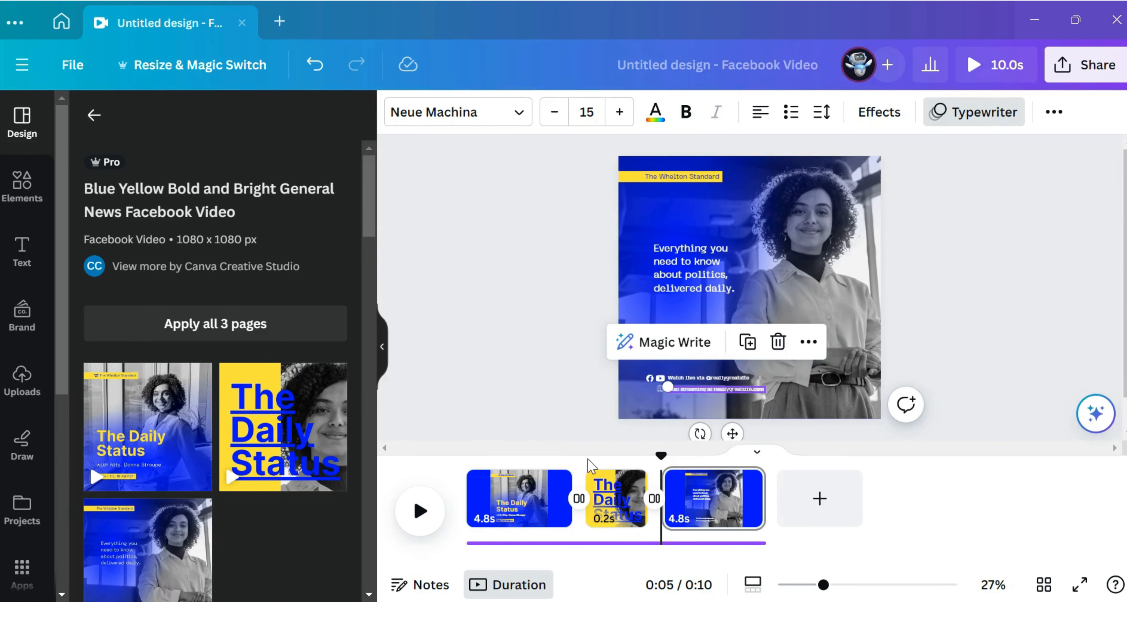
# - Change the font of the first page's "The Daily Status" title to Bebas Neue, trying Avenir first
pyautogui.click(512, 497)
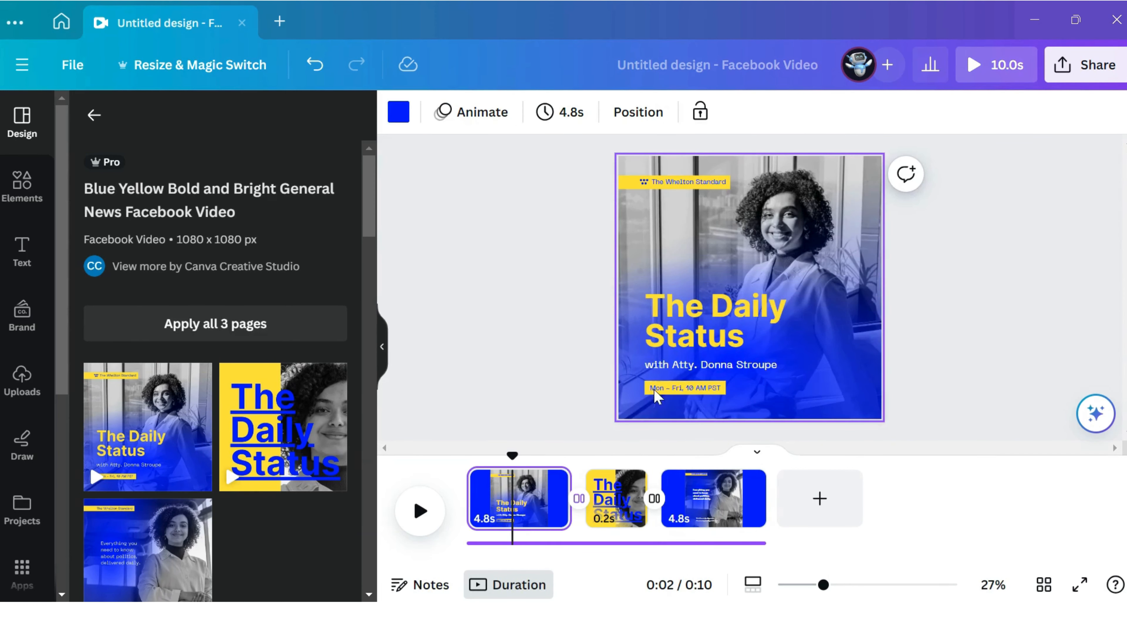
pyautogui.click(717, 311)
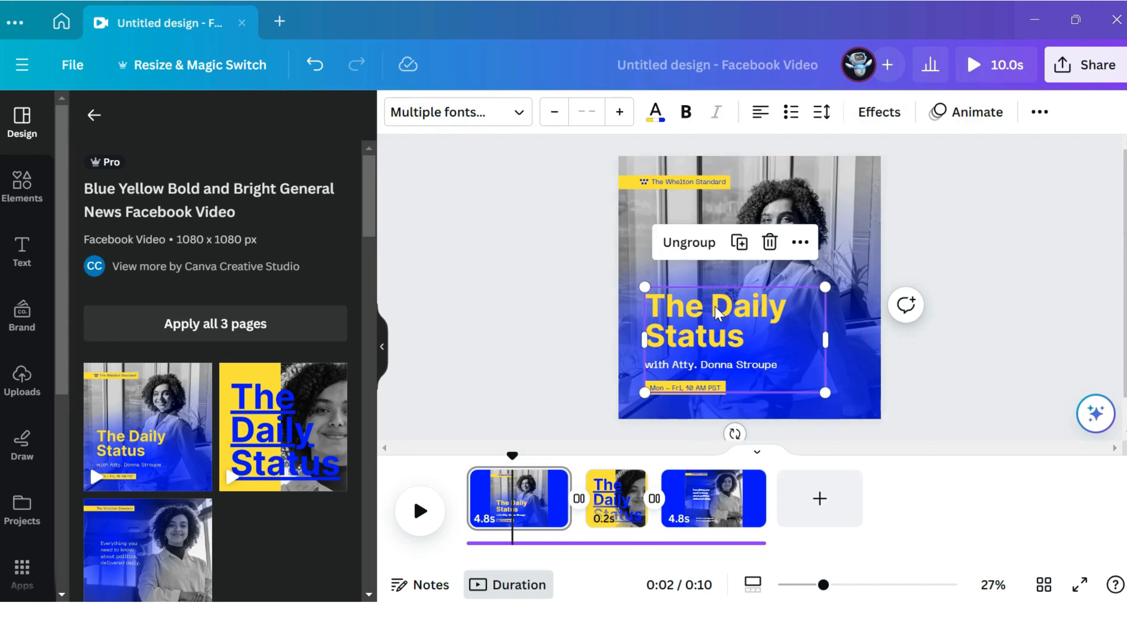
pyautogui.click(750, 336)
pyautogui.doubleClick(661, 327)
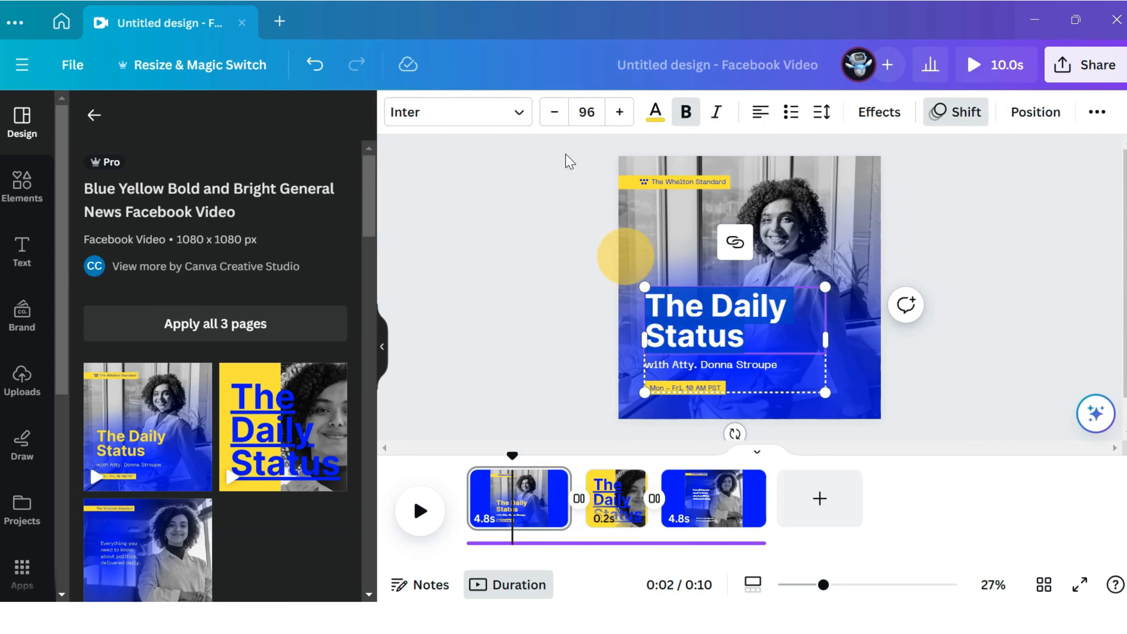
pyautogui.click(493, 119)
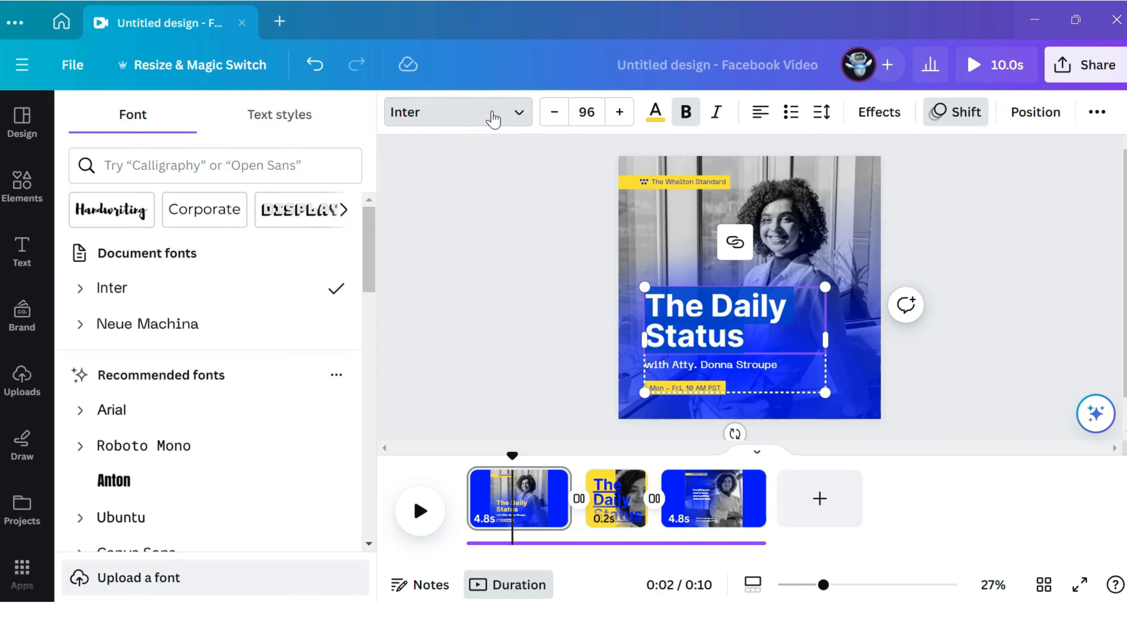
pyautogui.scroll(-10, 244, 302)
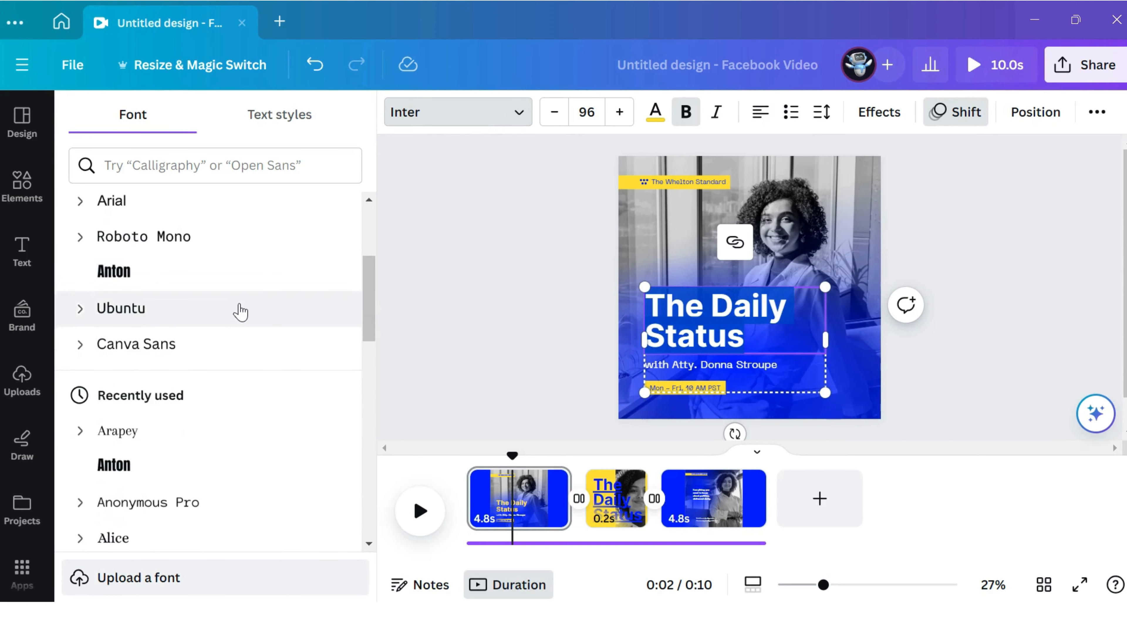
pyautogui.scroll(-10, 240, 312)
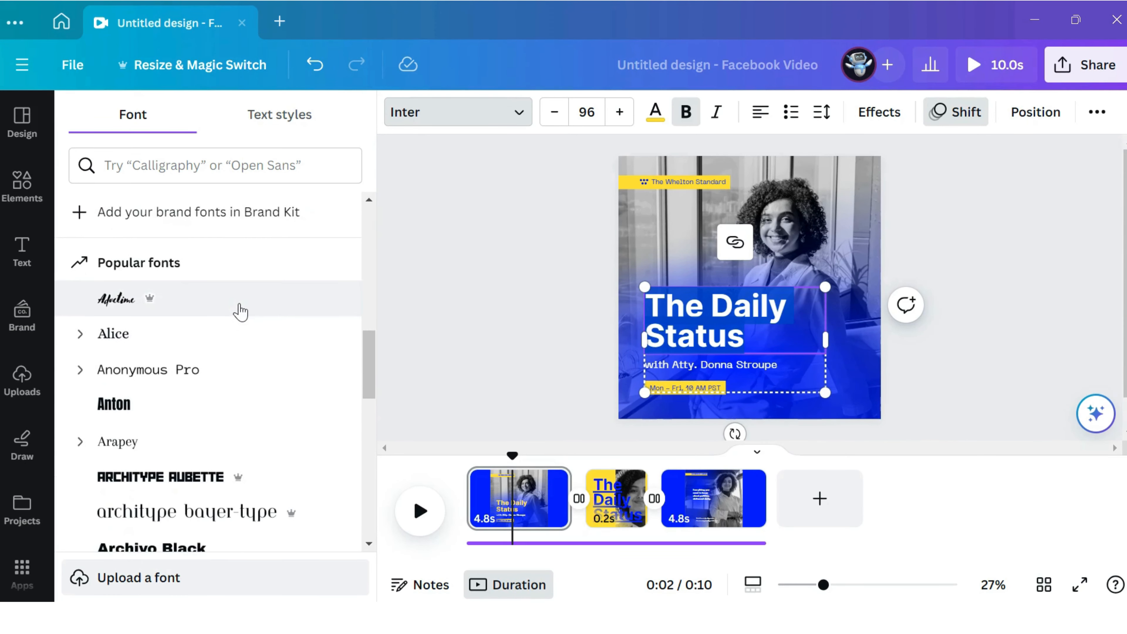
pyautogui.scroll(-3, 240, 312)
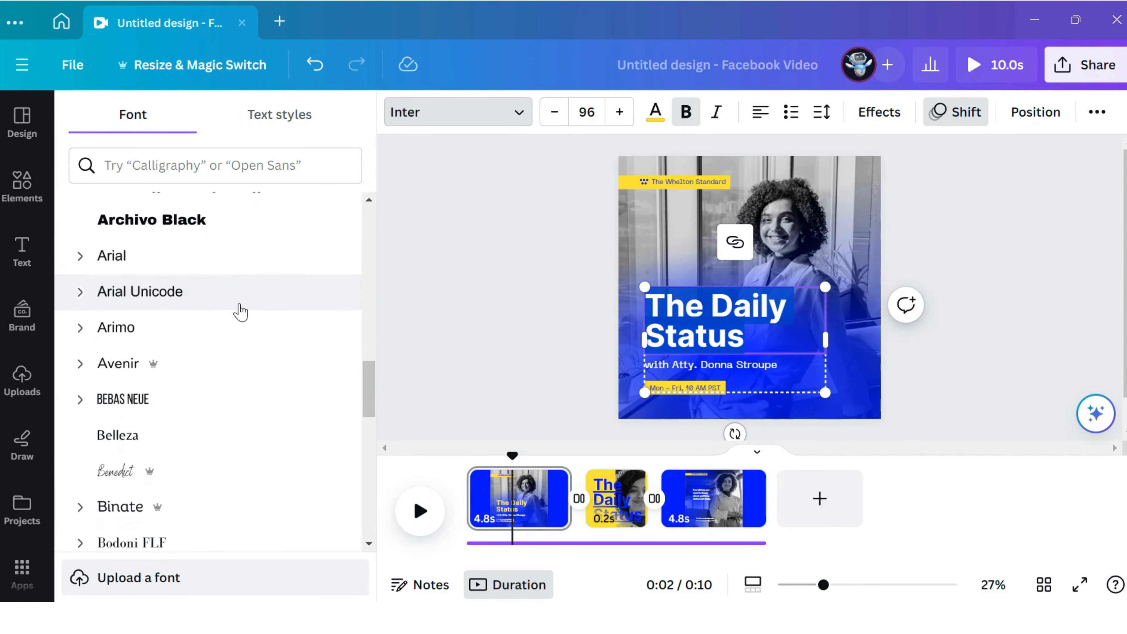
pyautogui.click(236, 353)
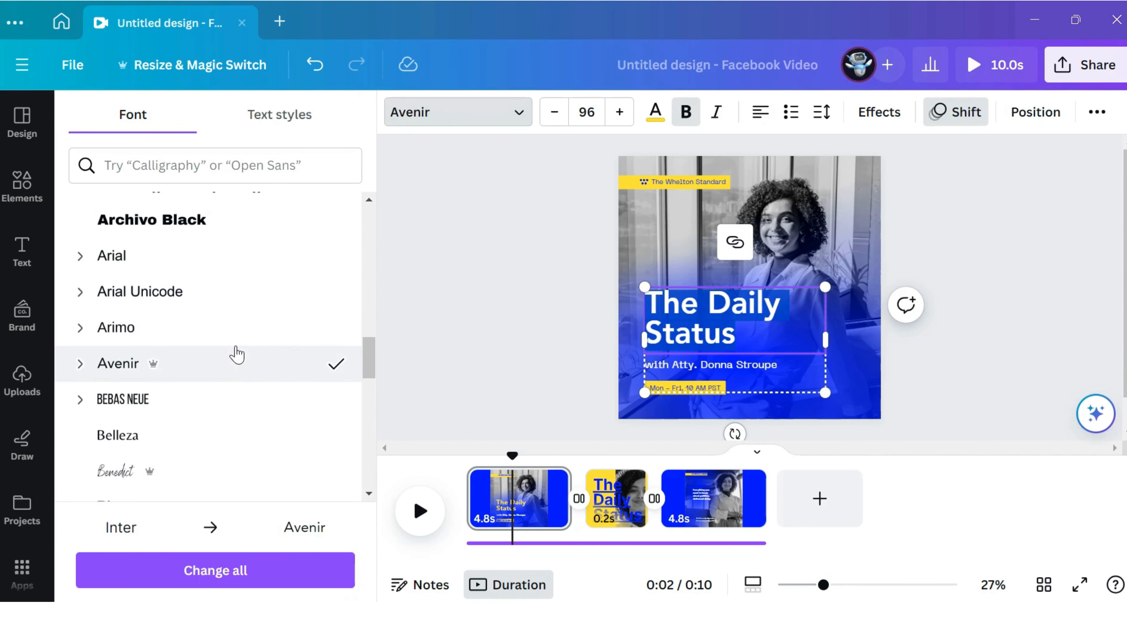
pyautogui.click(228, 398)
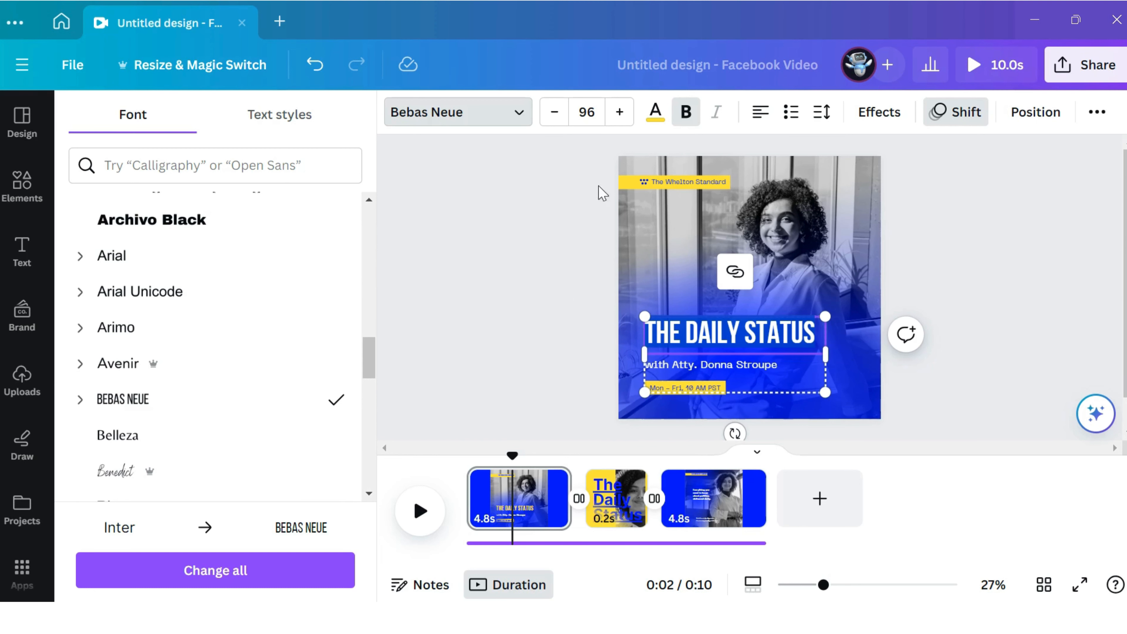
# - Increase the first page title's font size to 99
pyautogui.click(620, 116)
pyautogui.click(619, 116)
pyautogui.click(620, 117)
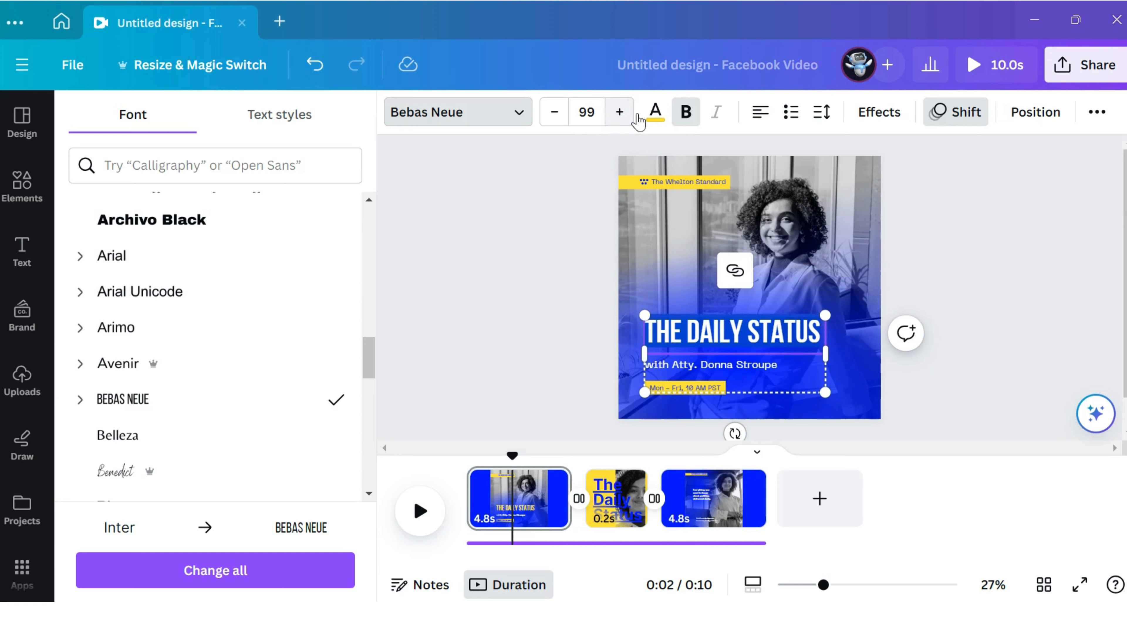
# - Look through the title's available text colors and the graphics, stickers, photos, videos and audio in the elements library
pyautogui.click(655, 115)
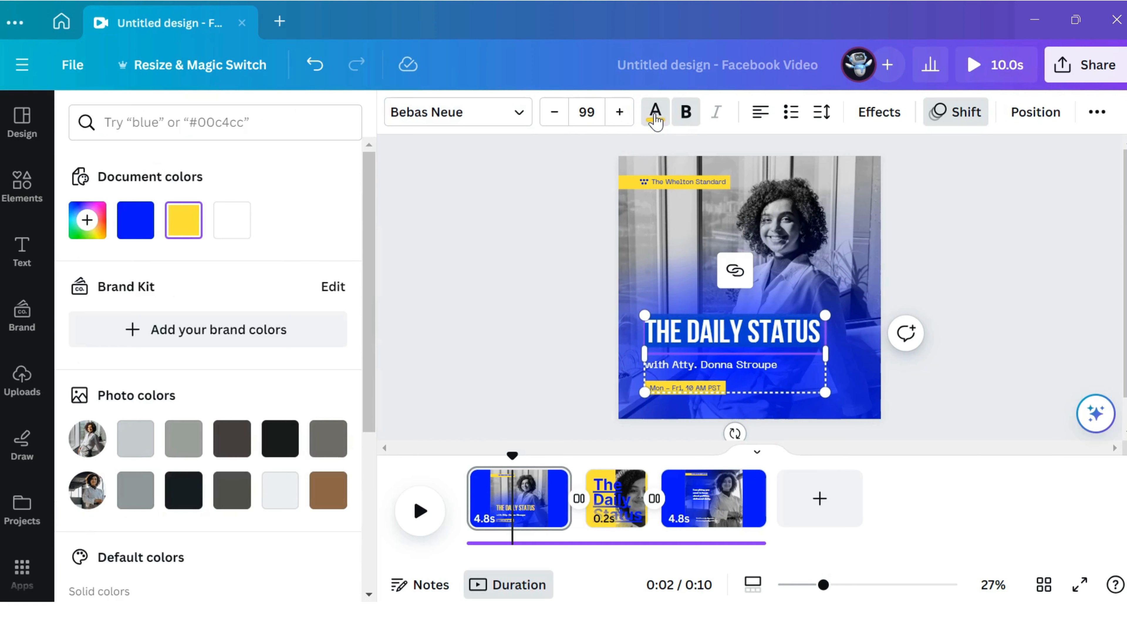
pyautogui.scroll(-5, 271, 261)
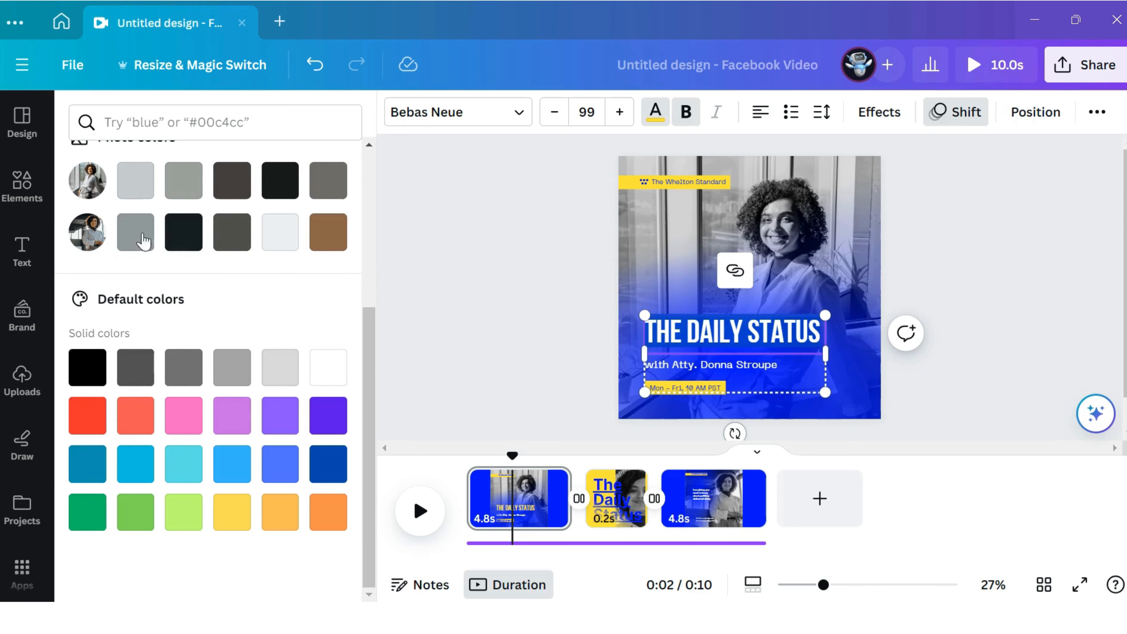
pyautogui.click(24, 188)
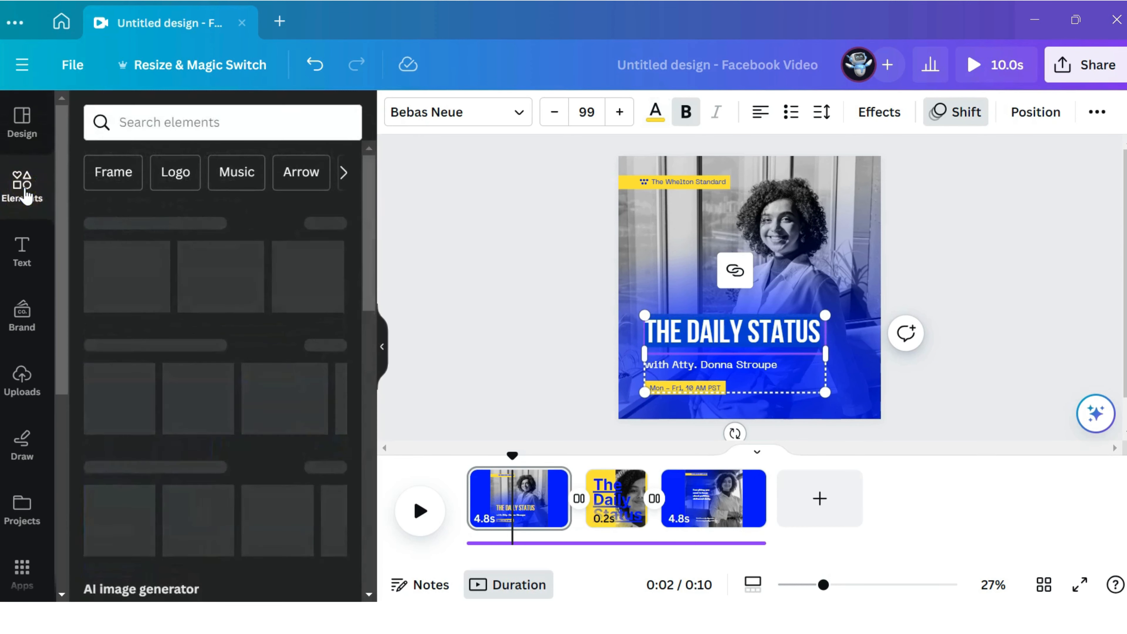
pyautogui.scroll(-10, 234, 280)
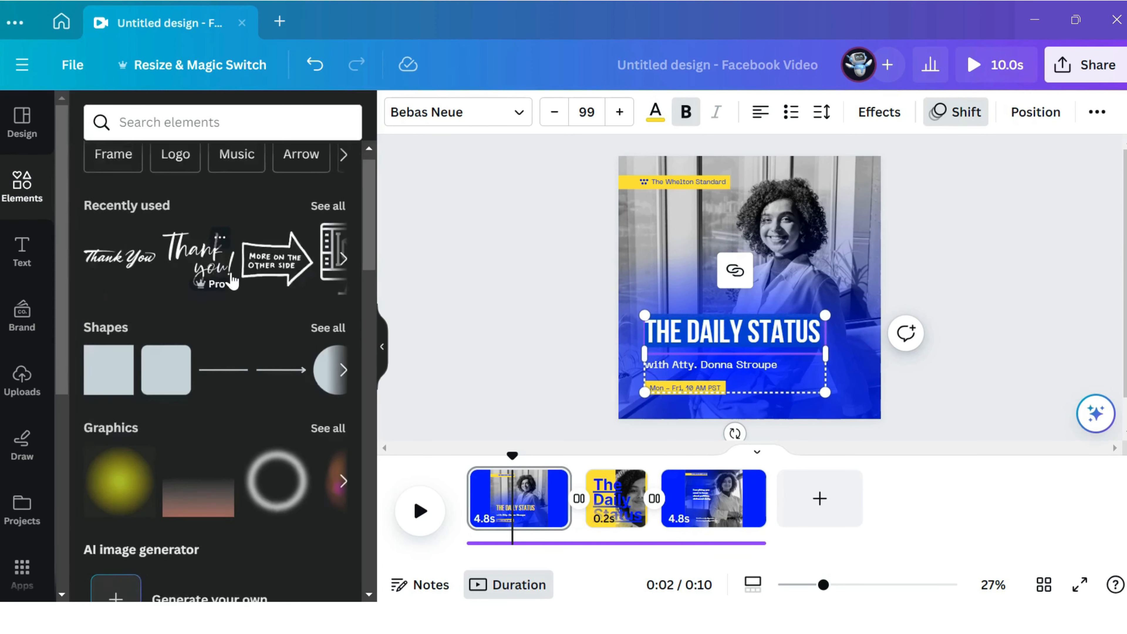
pyautogui.scroll(-4, 234, 279)
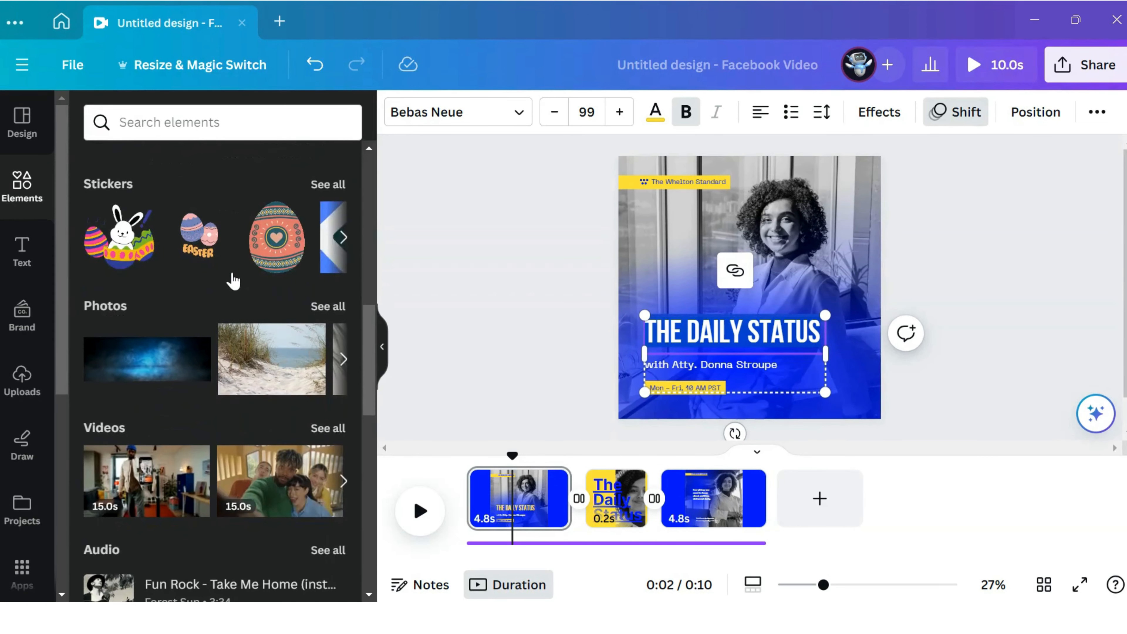
pyautogui.scroll(-2, 234, 280)
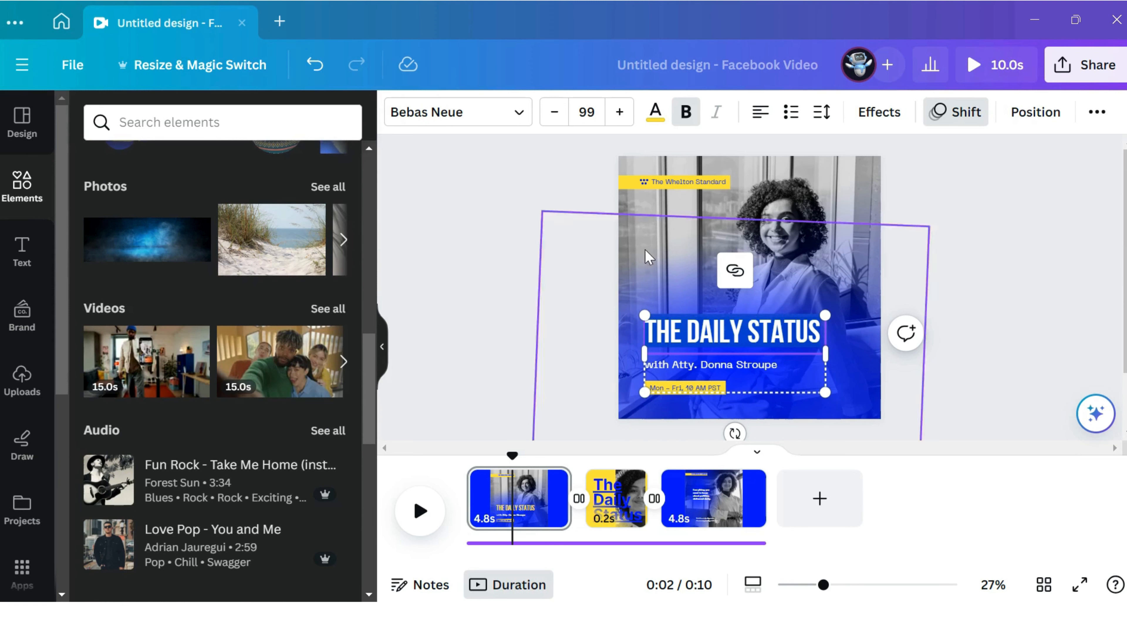
# - Delete the steeply tilted blue gradient from the first page and shift the remaining gradient left and slightly down
pyautogui.click(871, 290)
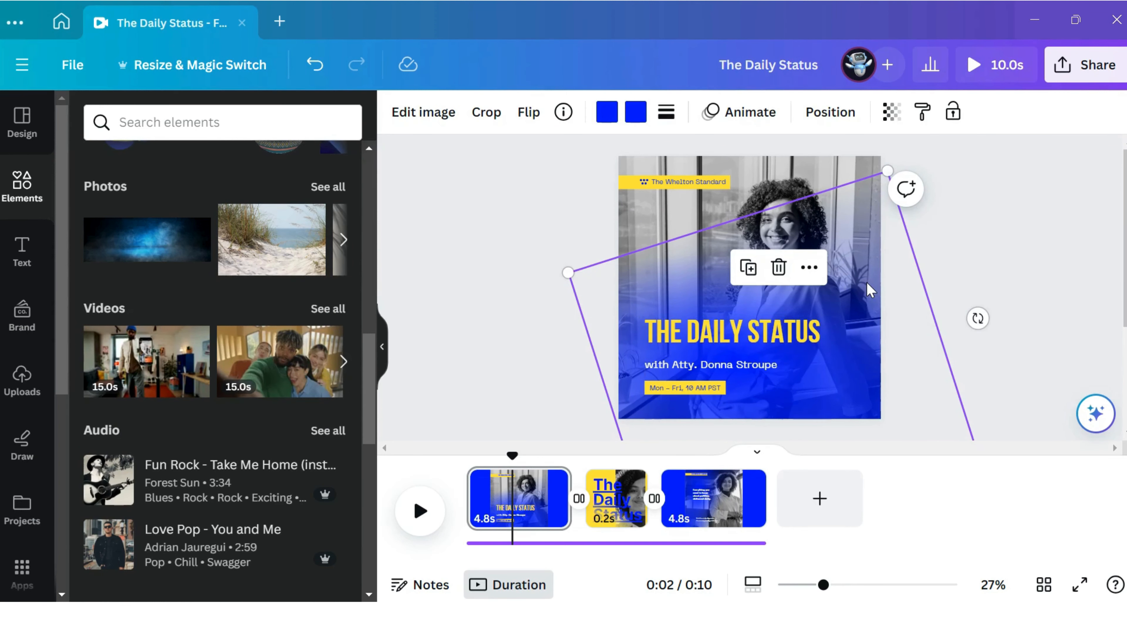
pyautogui.click(778, 268)
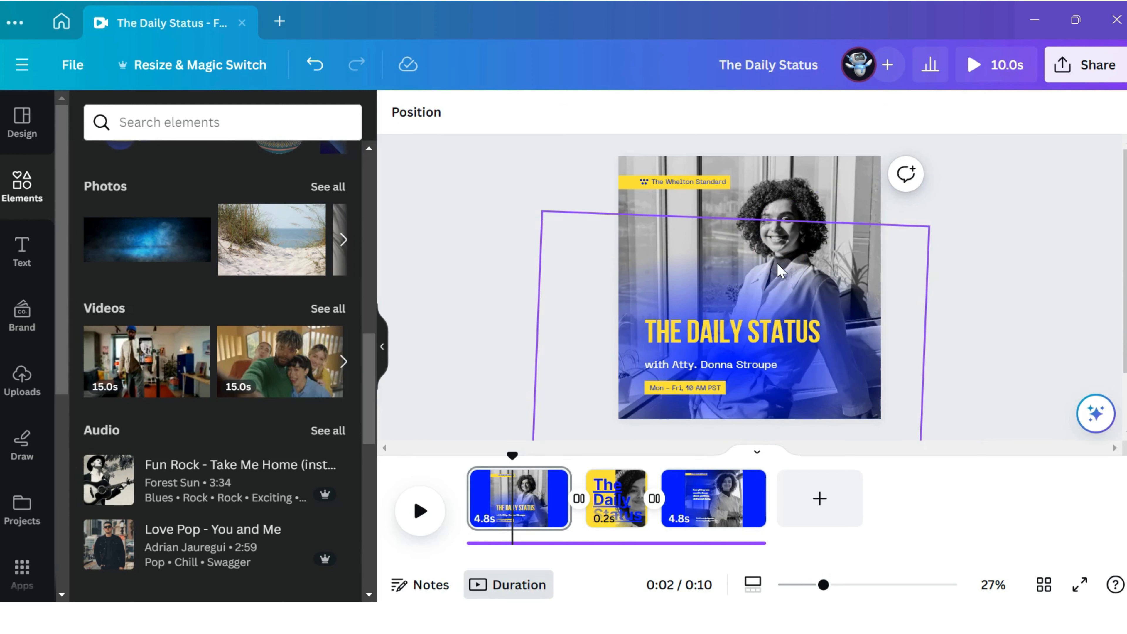
pyautogui.click(779, 269)
pyautogui.moveTo(833, 270); pyautogui.dragTo(785, 285)
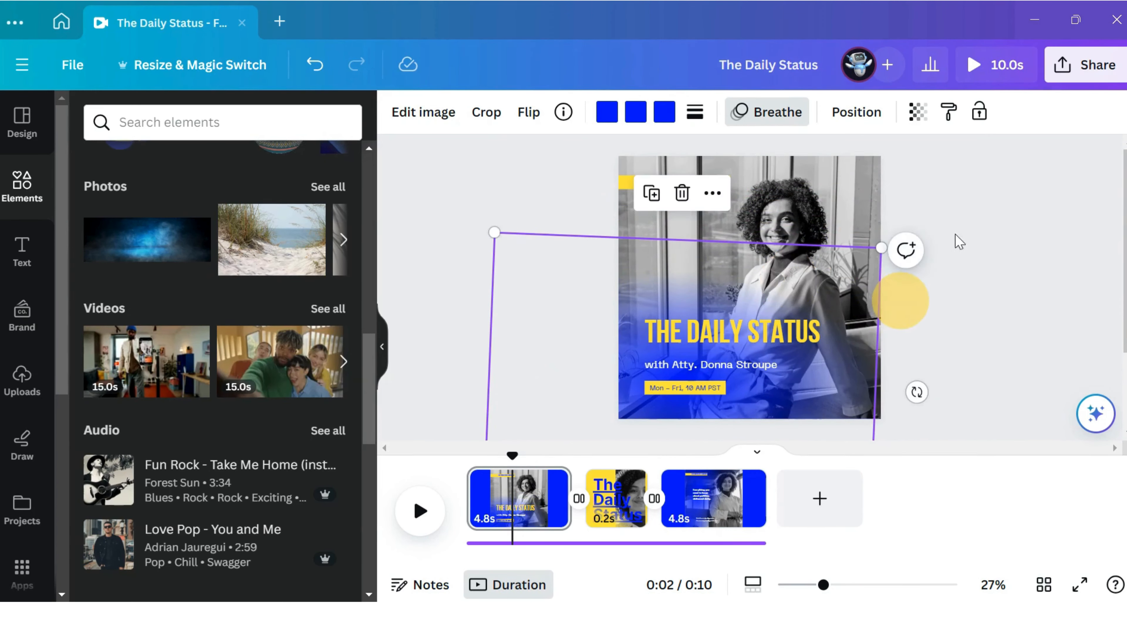
pyautogui.click(921, 206)
# - Select the first page's background photo and browse the full photo and video collections in the elements library
pyautogui.click(812, 200)
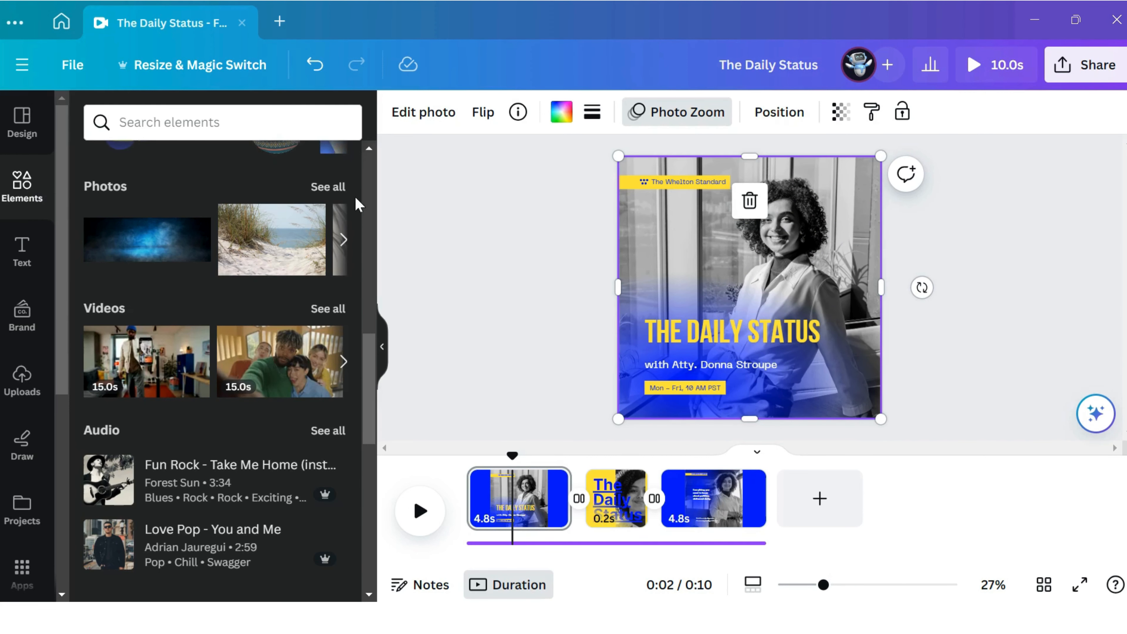
pyautogui.click(328, 187)
pyautogui.scroll(-3, 292, 230)
pyautogui.scroll(-5, 291, 228)
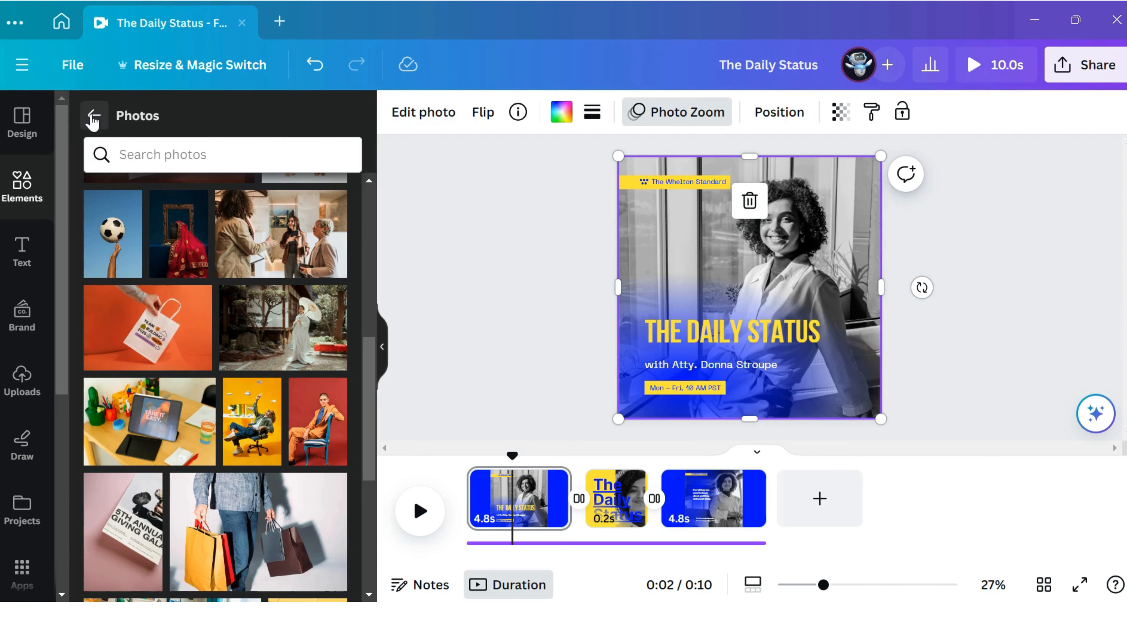
pyautogui.click(21, 182)
pyautogui.scroll(-10, 242, 240)
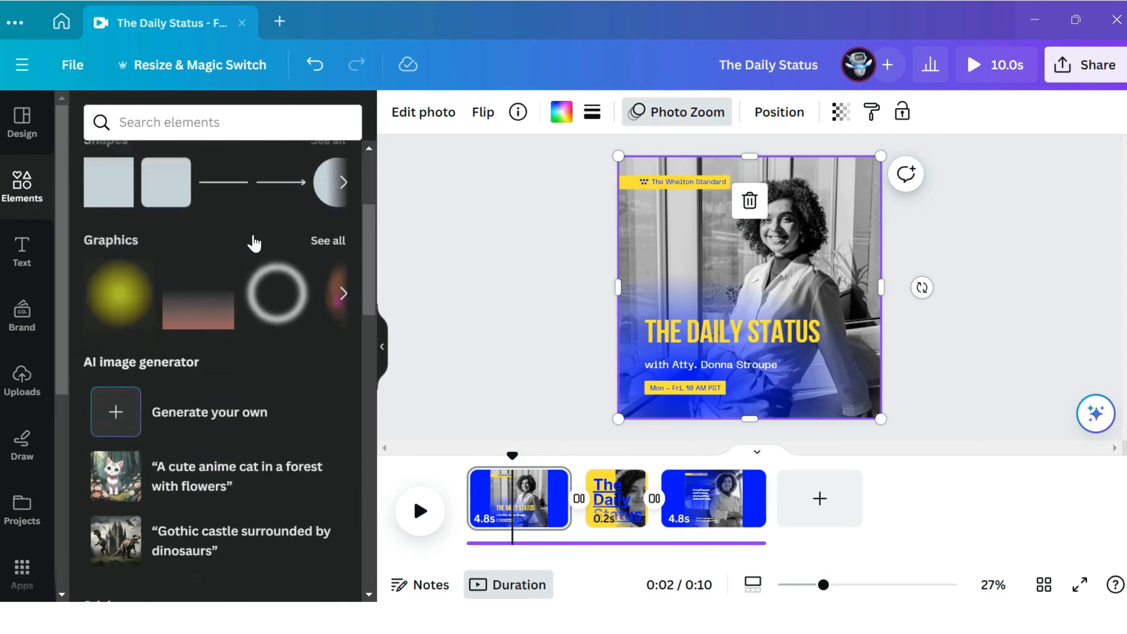
pyautogui.scroll(-5, 255, 258)
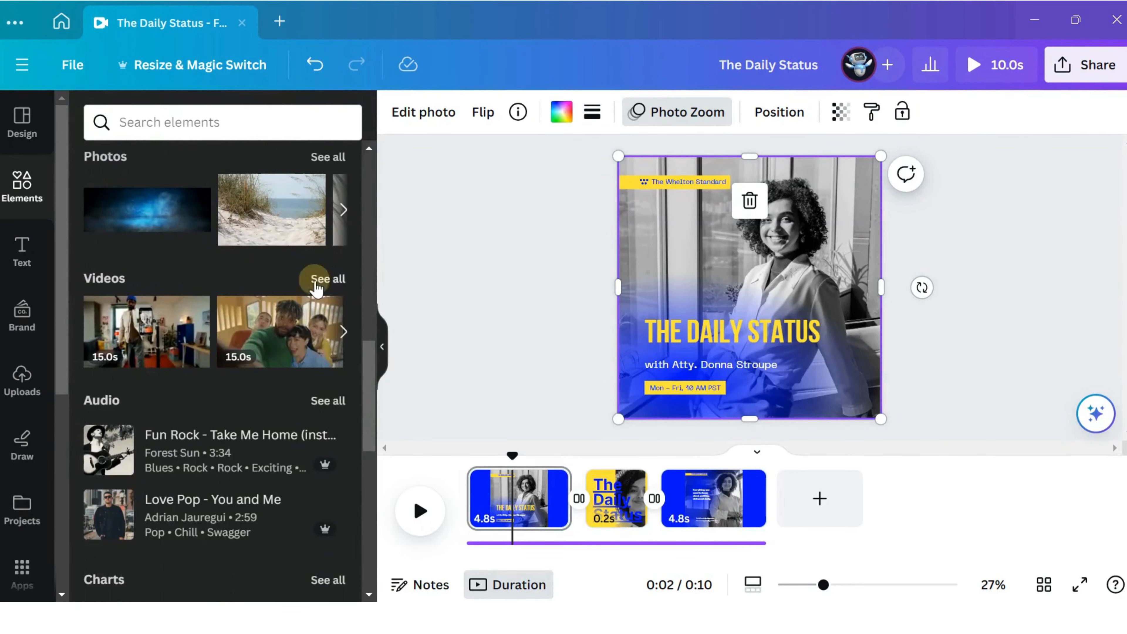
pyautogui.click(316, 280)
pyautogui.scroll(-4, 310, 302)
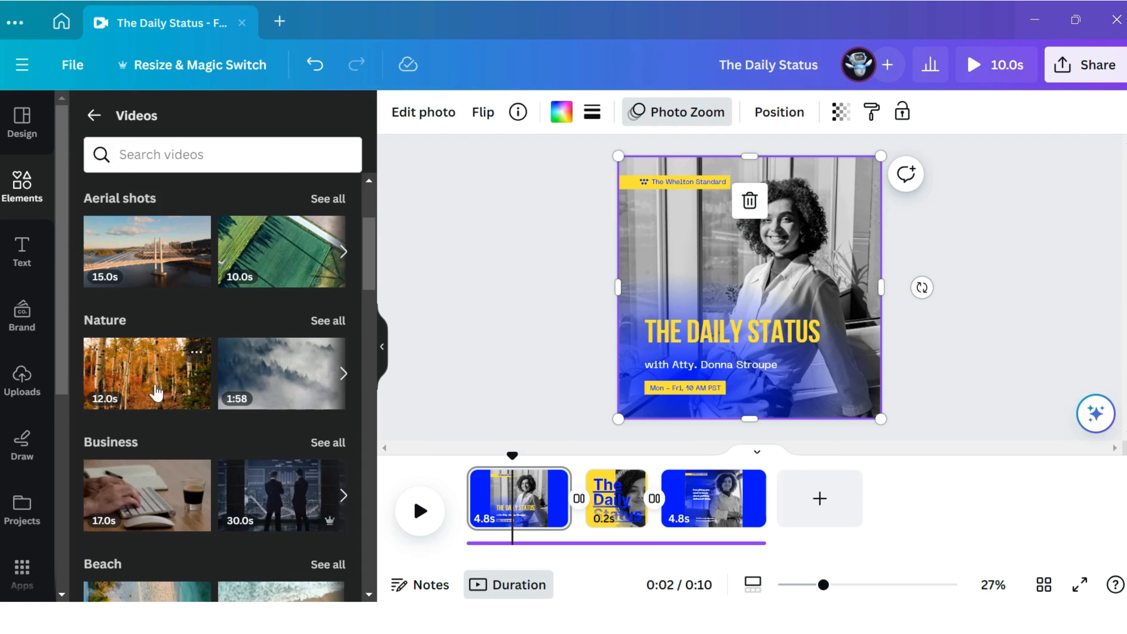
# - Enlarge the first page's grouped title, subtitle and schedule text so it spans most of the page width
pyautogui.click(676, 333)
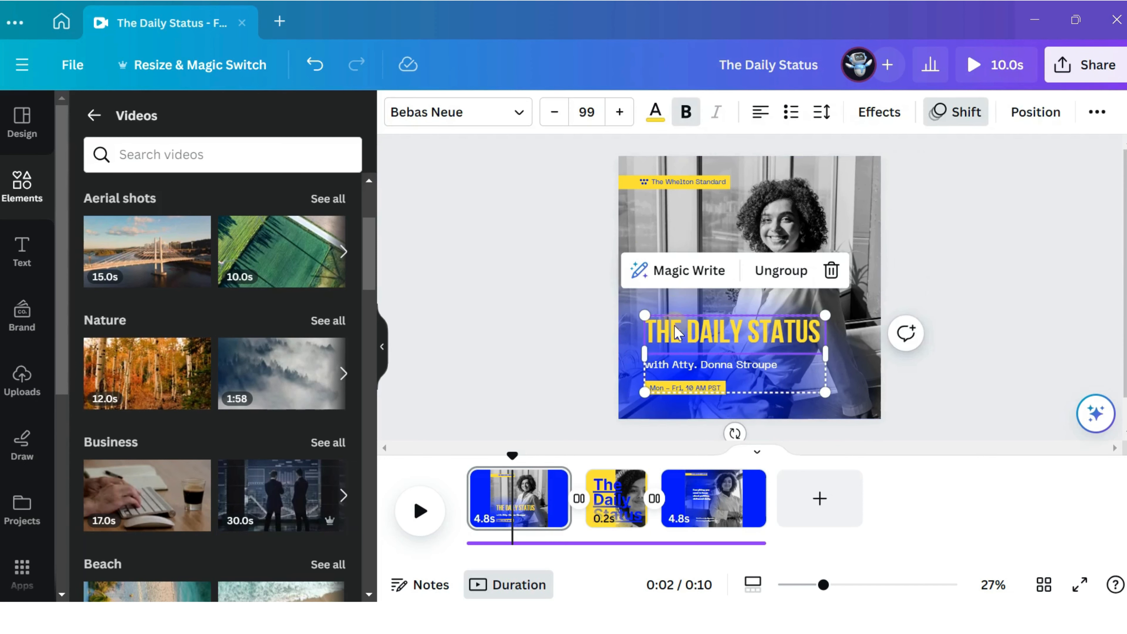
pyautogui.click(713, 185)
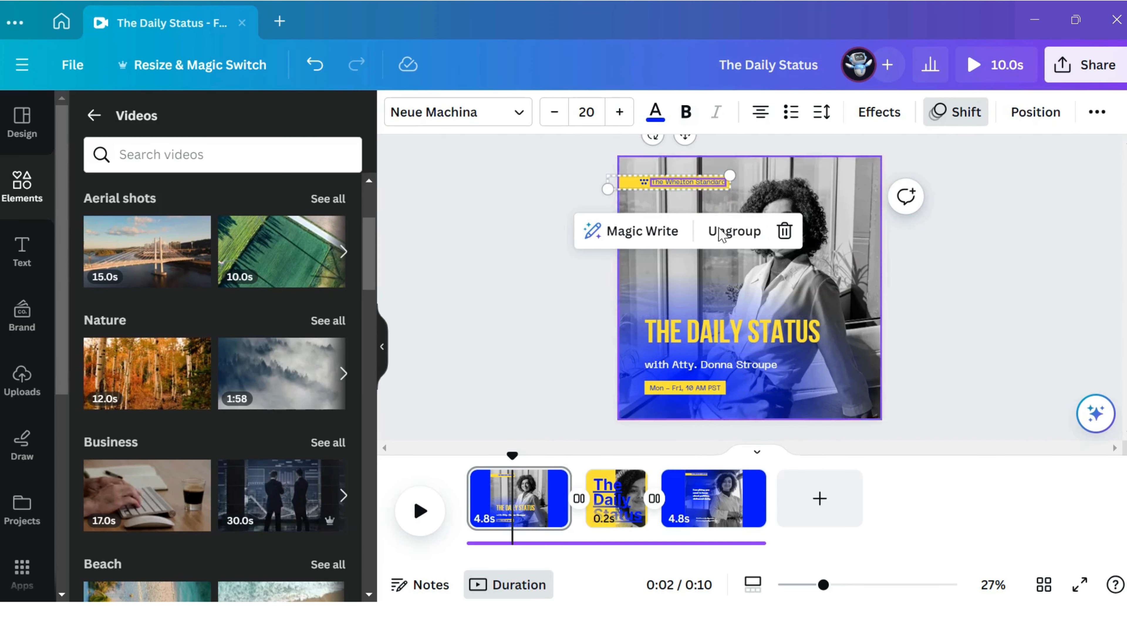
pyautogui.click(708, 318)
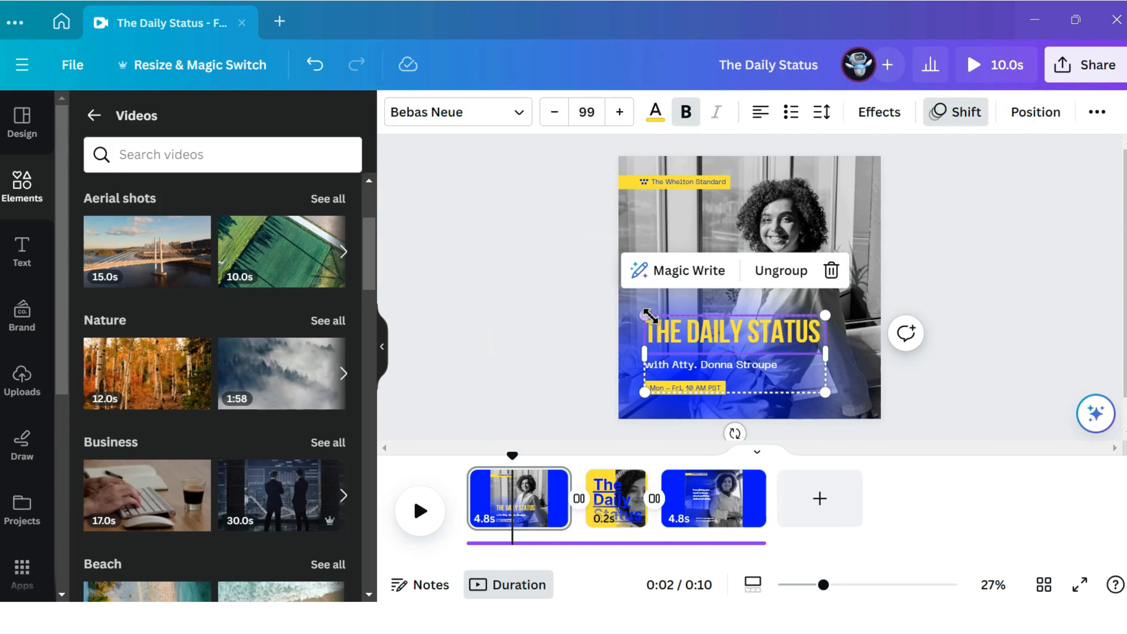
pyautogui.moveTo(651, 317); pyautogui.dragTo(624, 306)
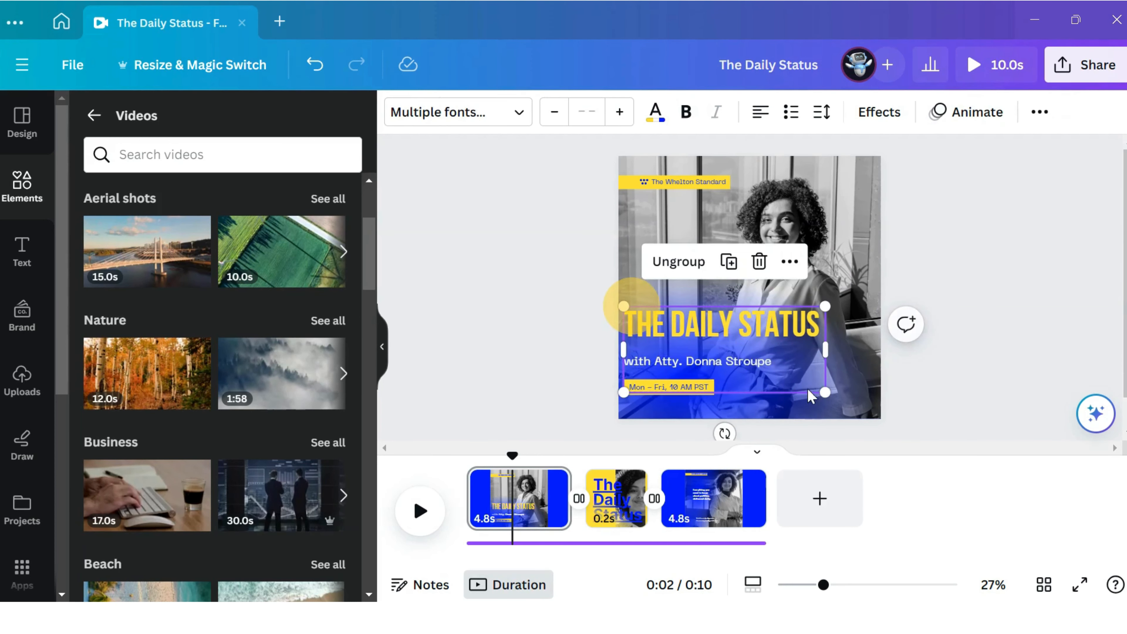
pyautogui.moveTo(826, 394); pyautogui.dragTo(847, 401)
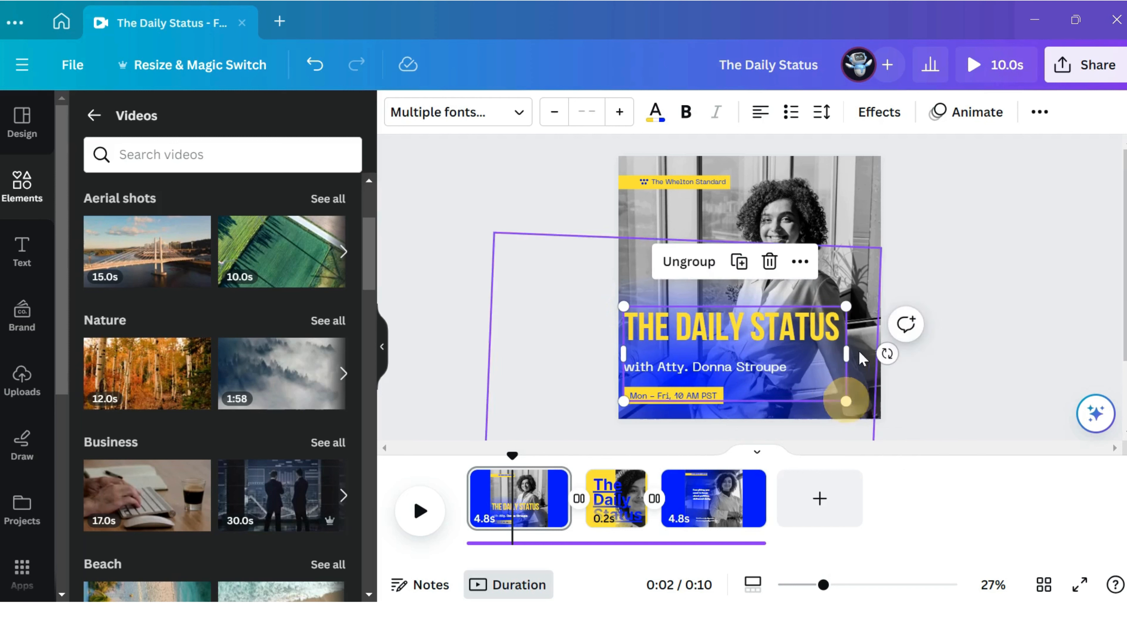
# - Try moving the first page's background photo down and to the left, and undo the move
pyautogui.click(837, 212)
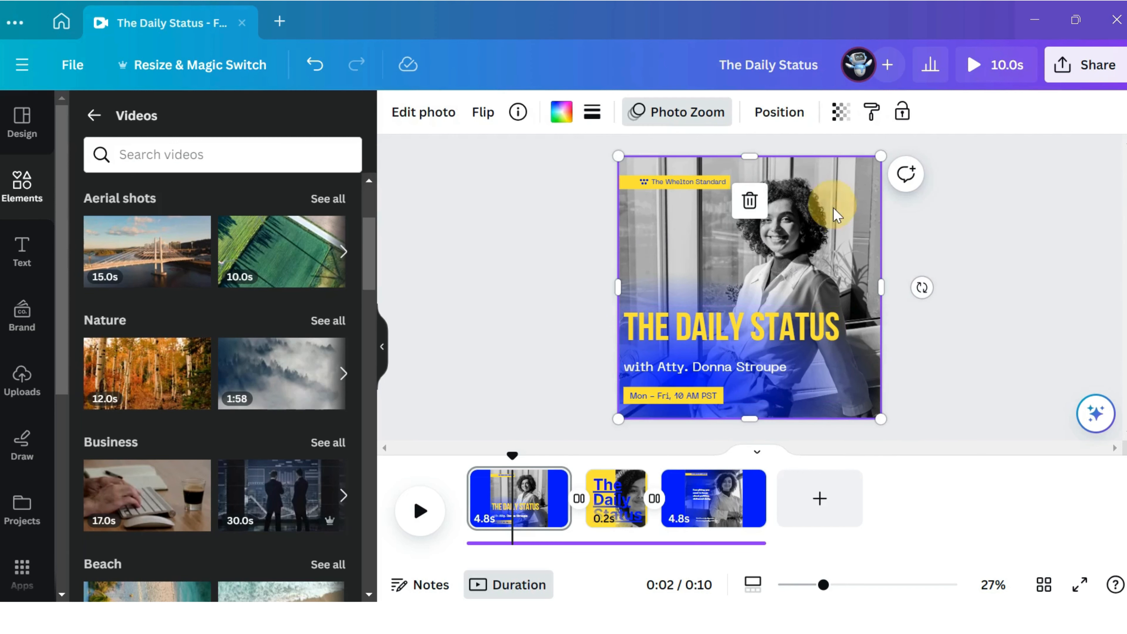
pyautogui.moveTo(660, 238); pyautogui.dragTo(606, 291)
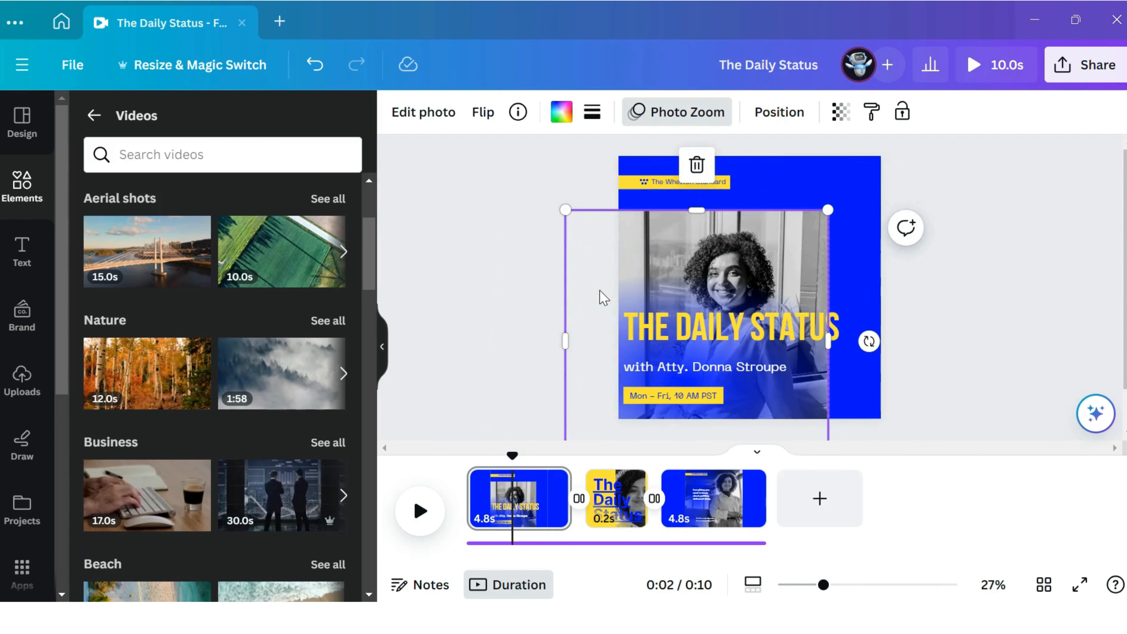
pyautogui.click(314, 76)
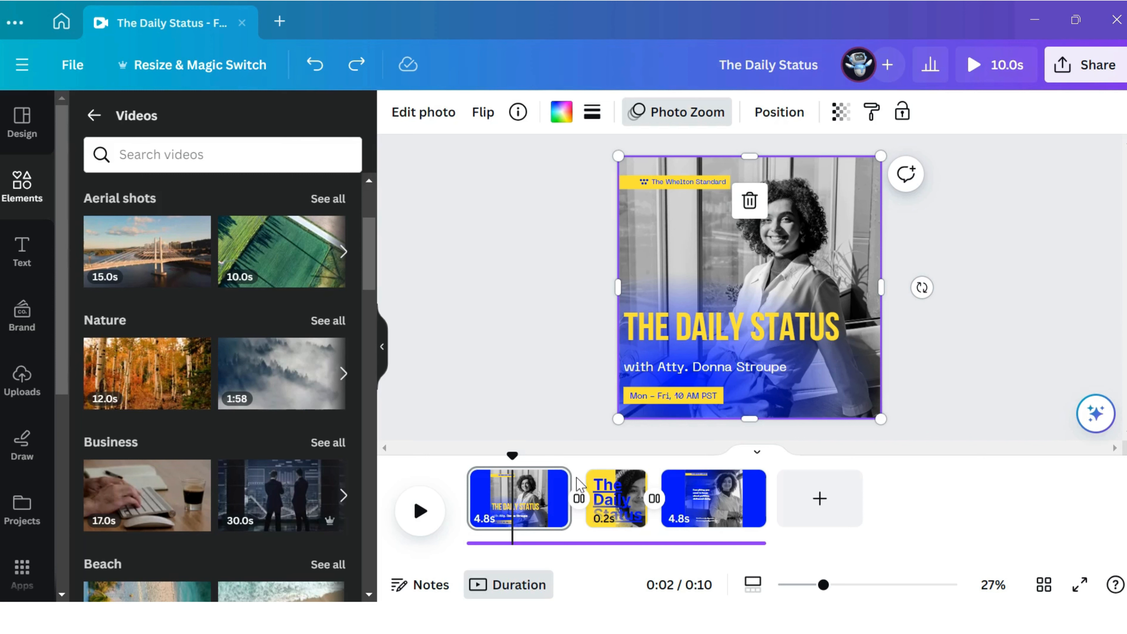
# - Extend the first page's duration to 6.1 seconds and add two blank pages after the third page
pyautogui.moveTo(568, 485); pyautogui.dragTo(593, 488)
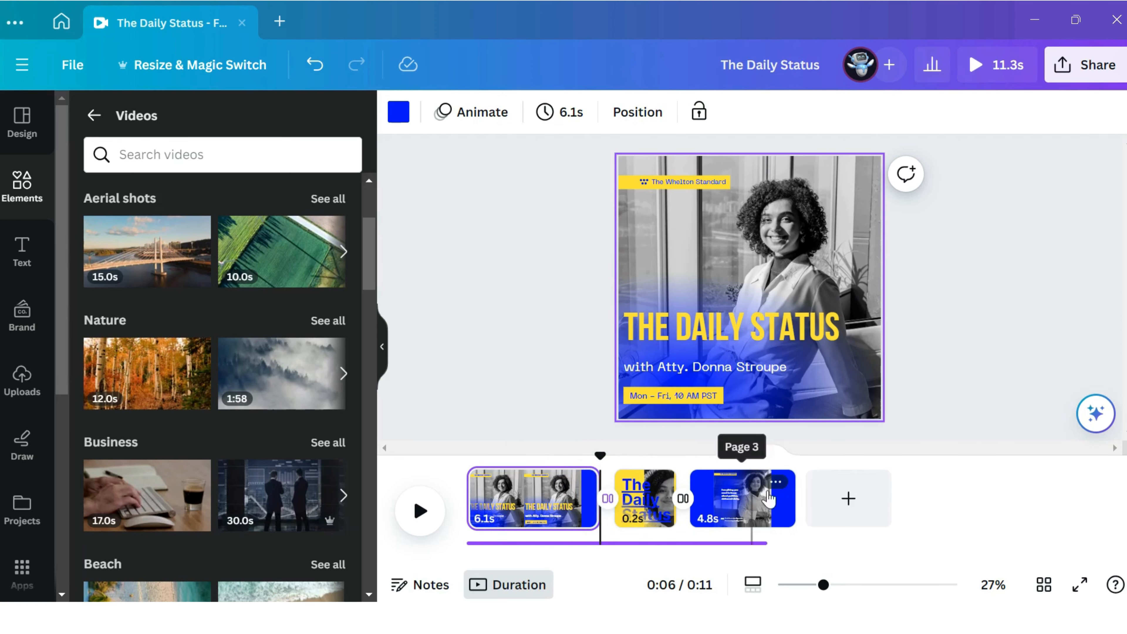
pyautogui.click(848, 500)
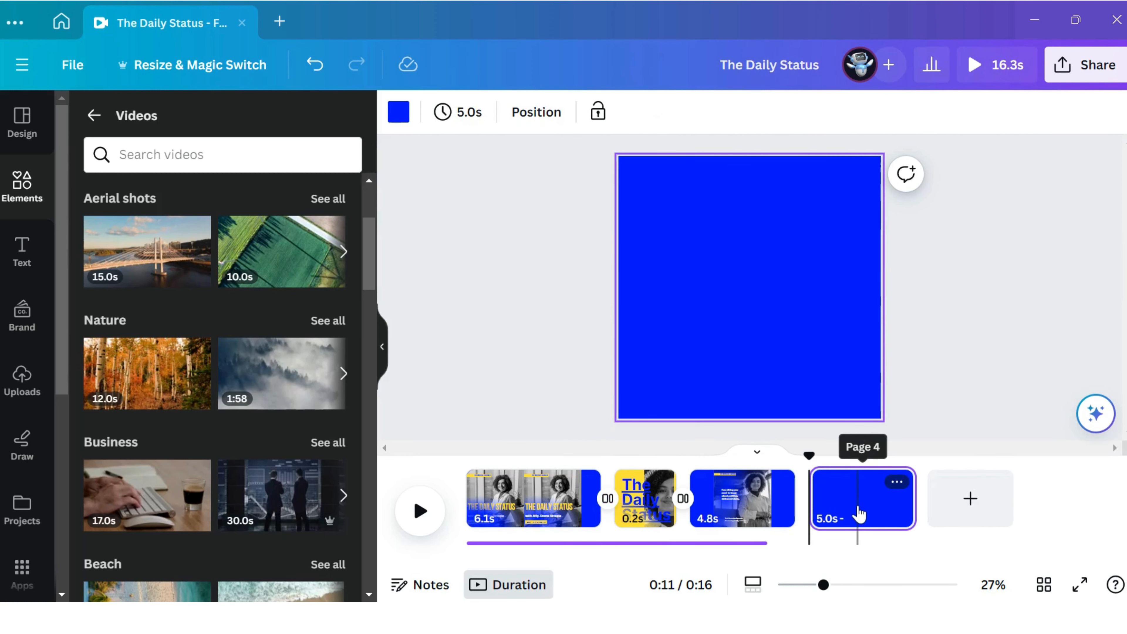
pyautogui.click(970, 500)
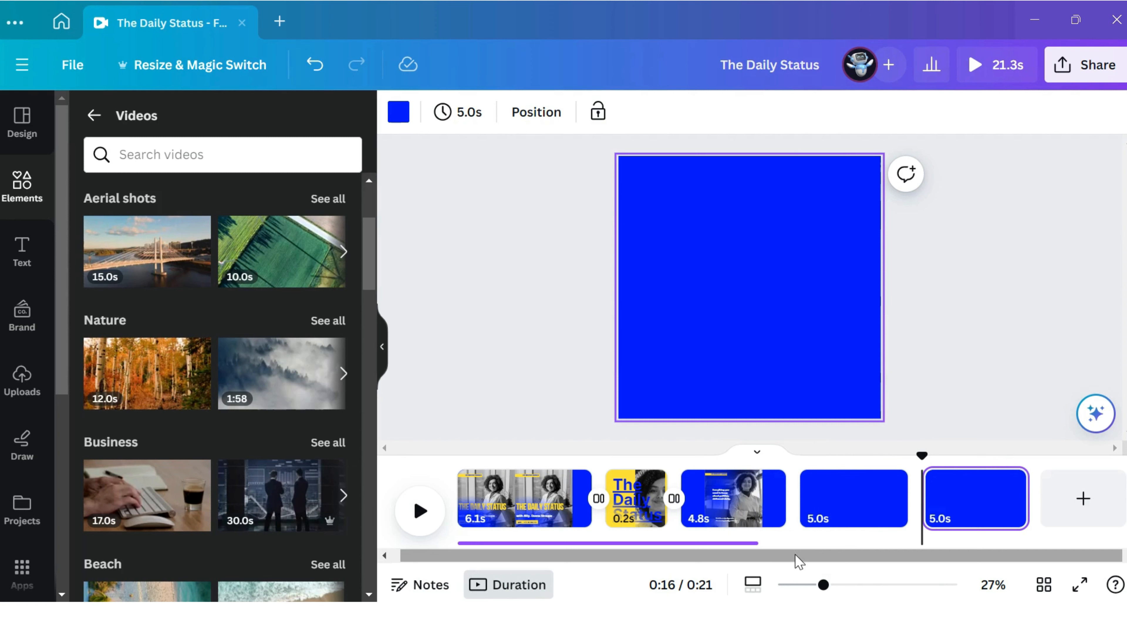
# - Duplicate the third page of the video, placing the copy directly after it
pyautogui.moveTo(799, 561); pyautogui.dragTo(722, 561)
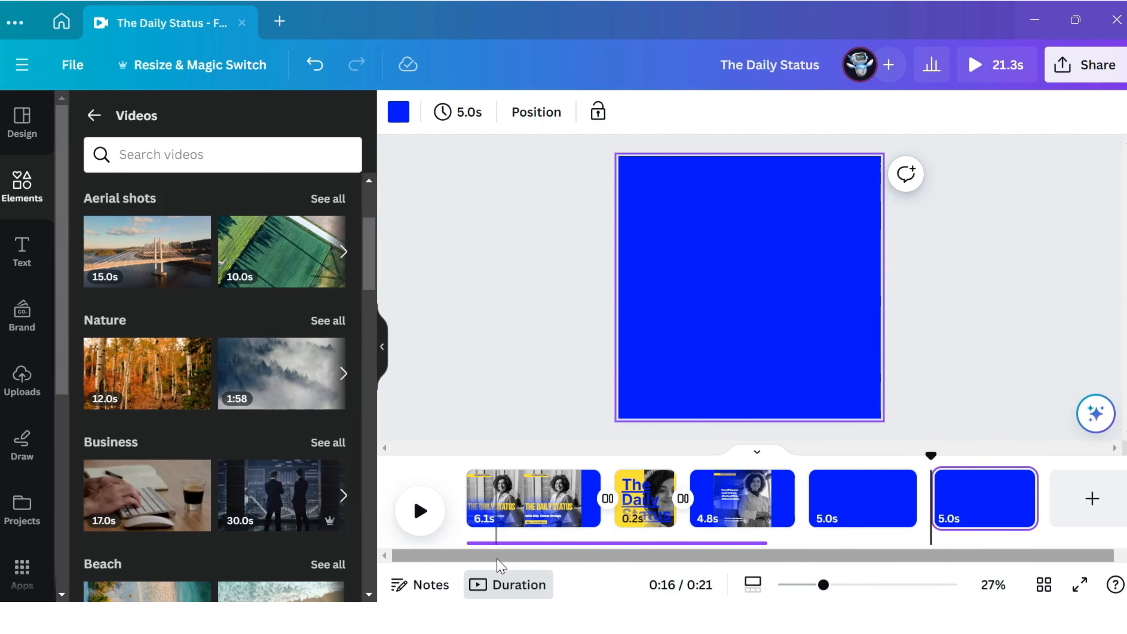
pyautogui.rightClick(748, 506)
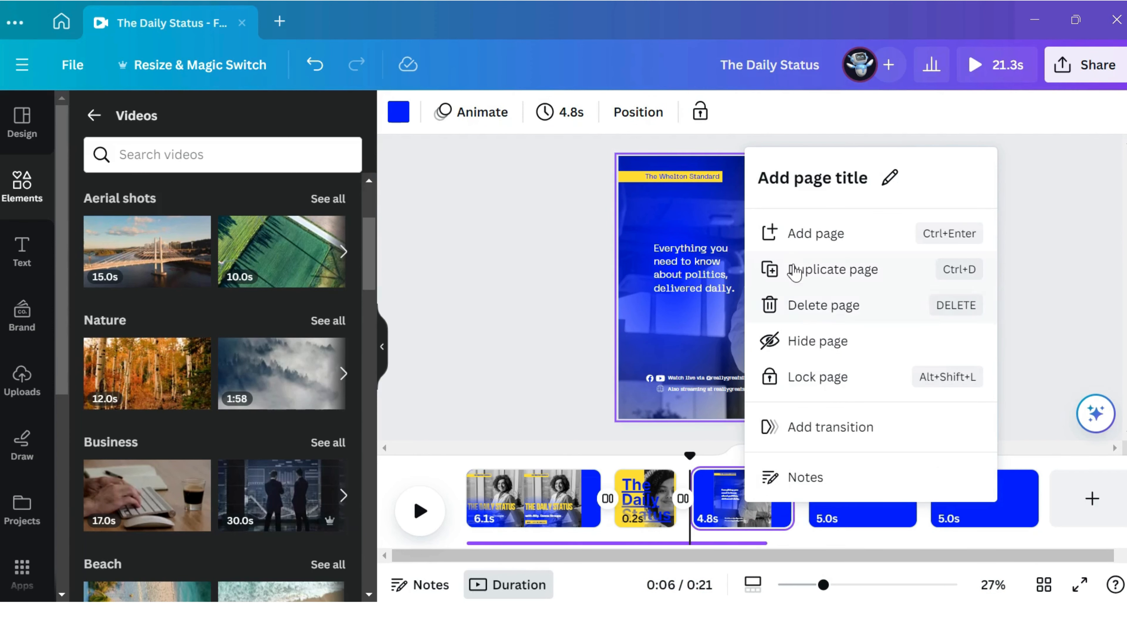
pyautogui.click(812, 269)
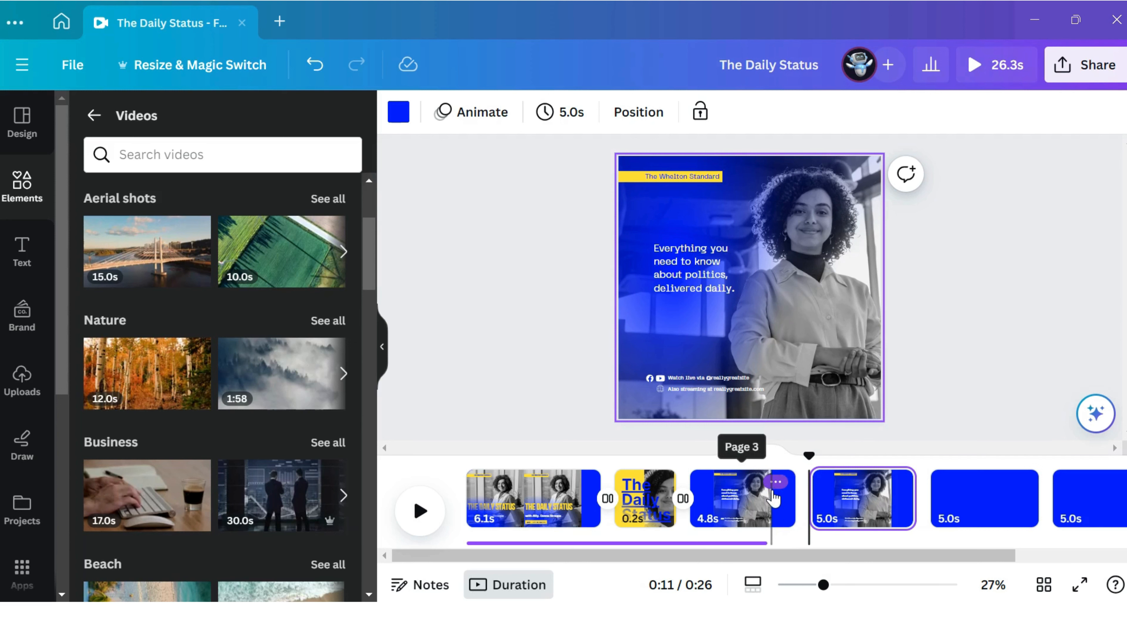
# - Add a Color Wipe transition between the third page and its duplicate
pyautogui.rightClick(782, 505)
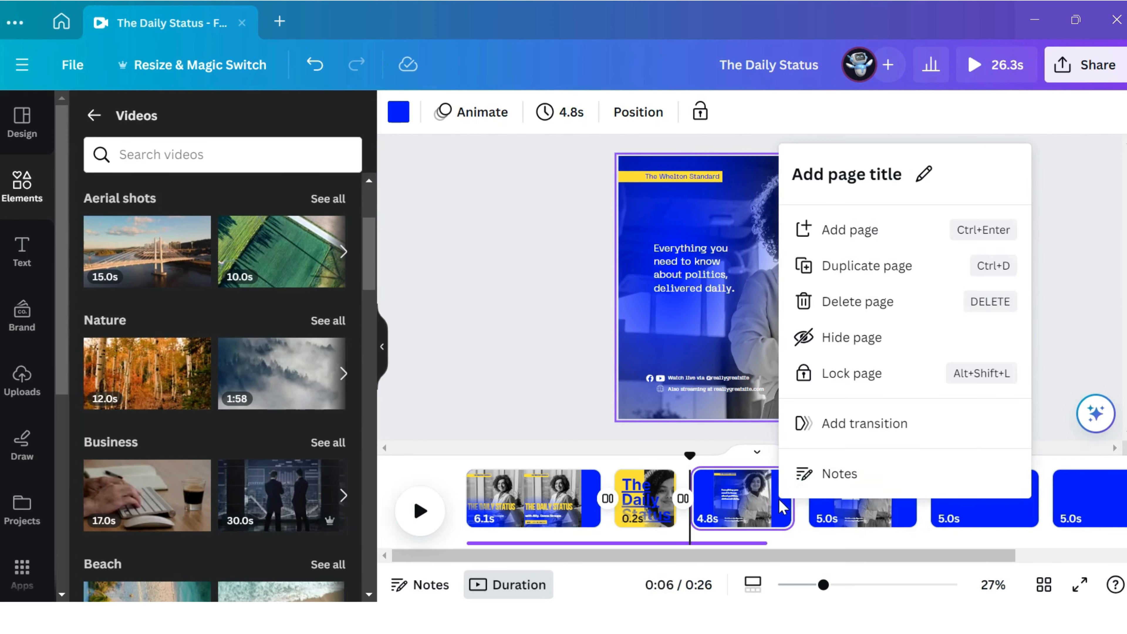
pyautogui.click(821, 427)
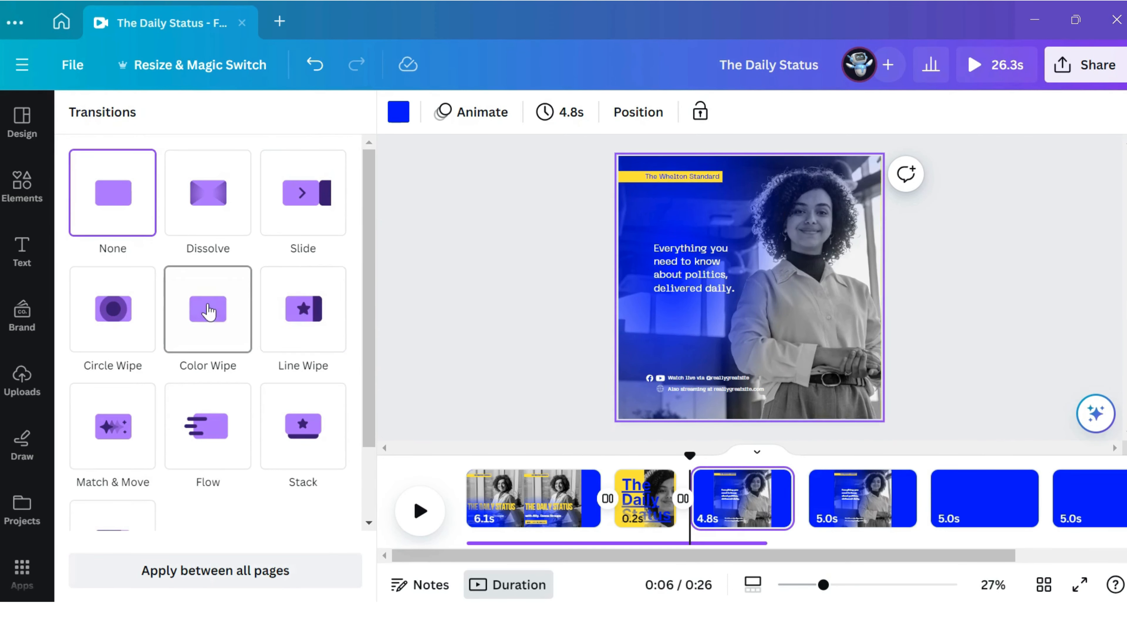
pyautogui.click(208, 311)
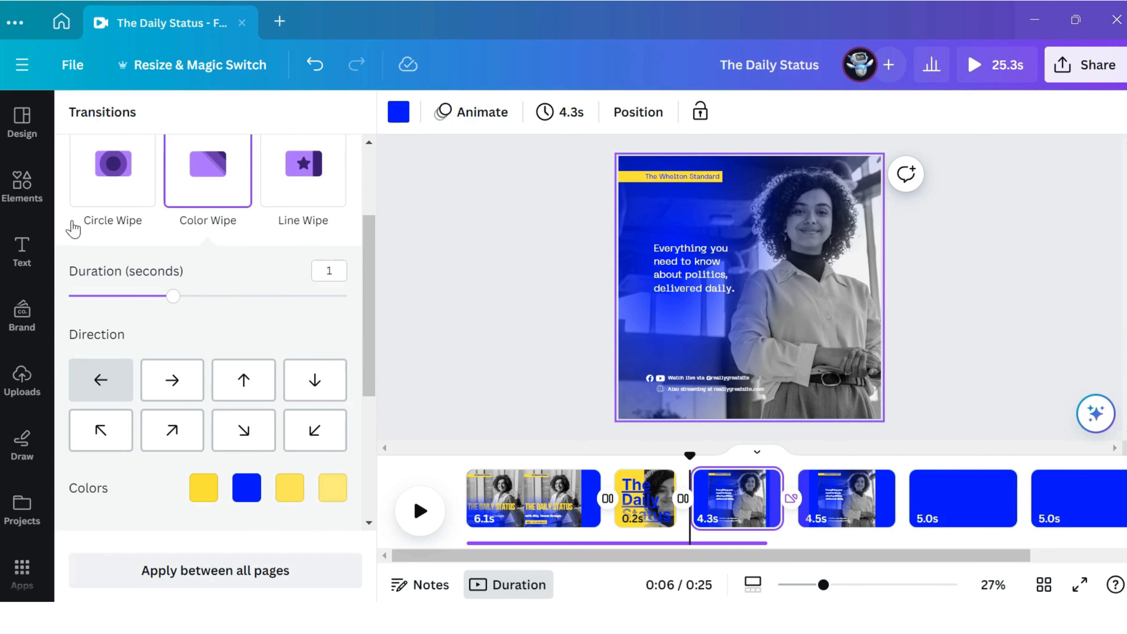
# - Search the audio elements for "background music" and add a track from the results after the existing audio, starting at the fourth page
pyautogui.click(25, 189)
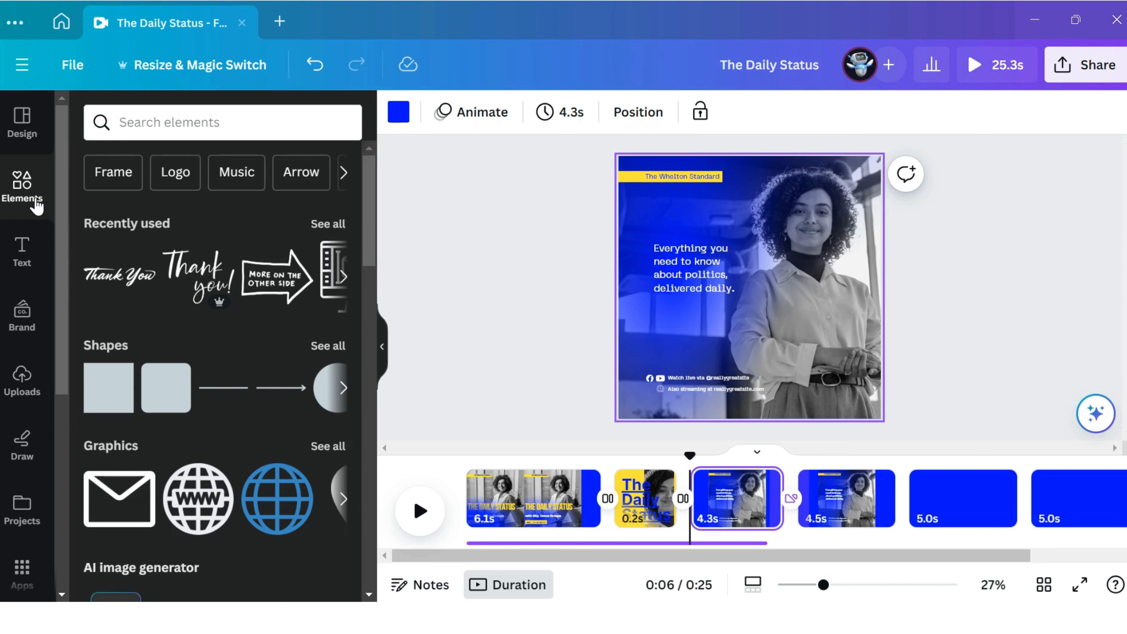
pyautogui.click(164, 121)
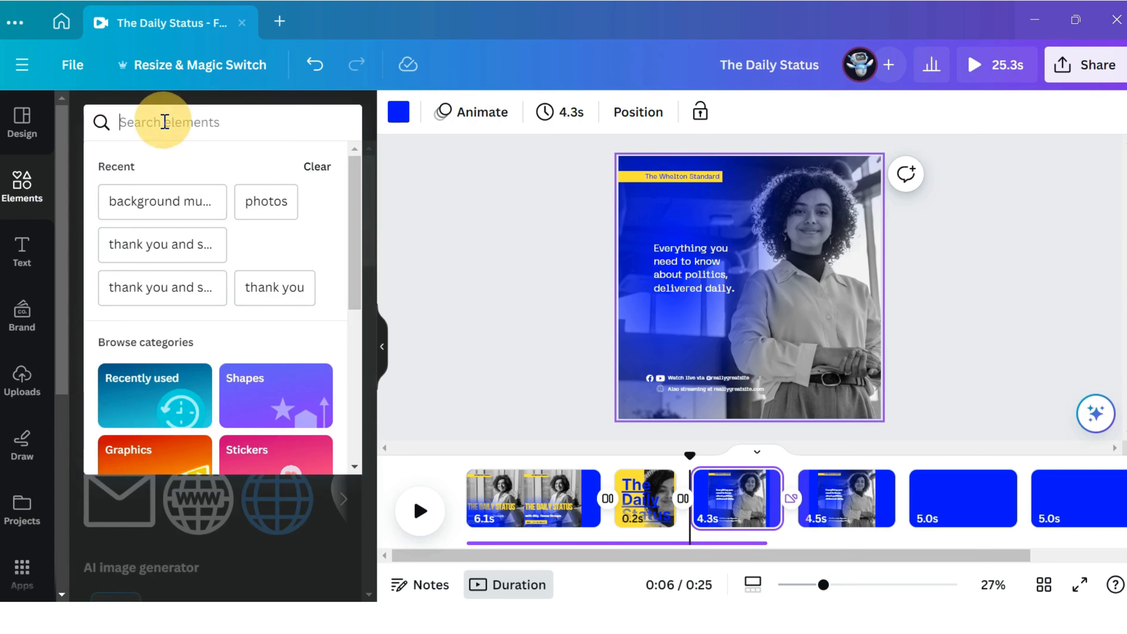
pyautogui.write('background music')
pyautogui.press('Return')
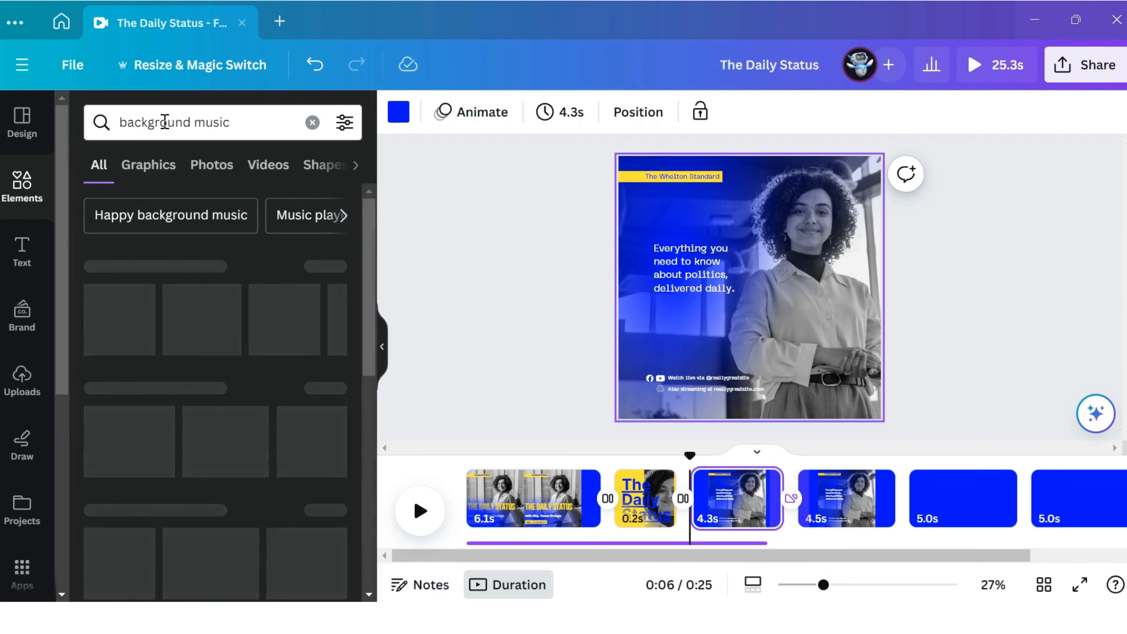
pyautogui.click(354, 168)
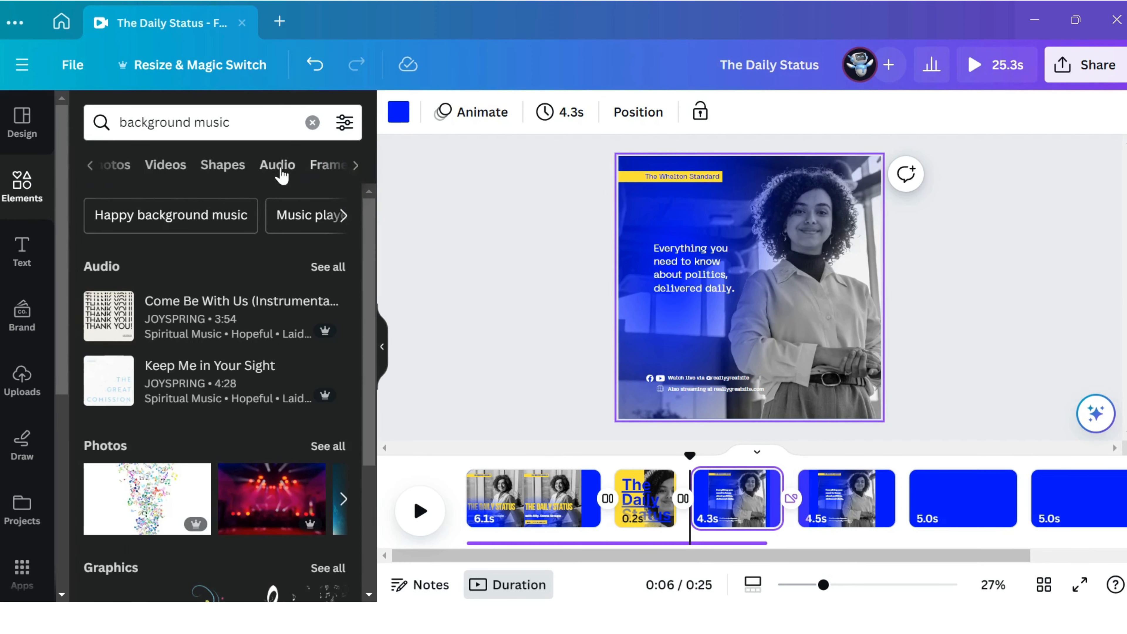
pyautogui.click(275, 166)
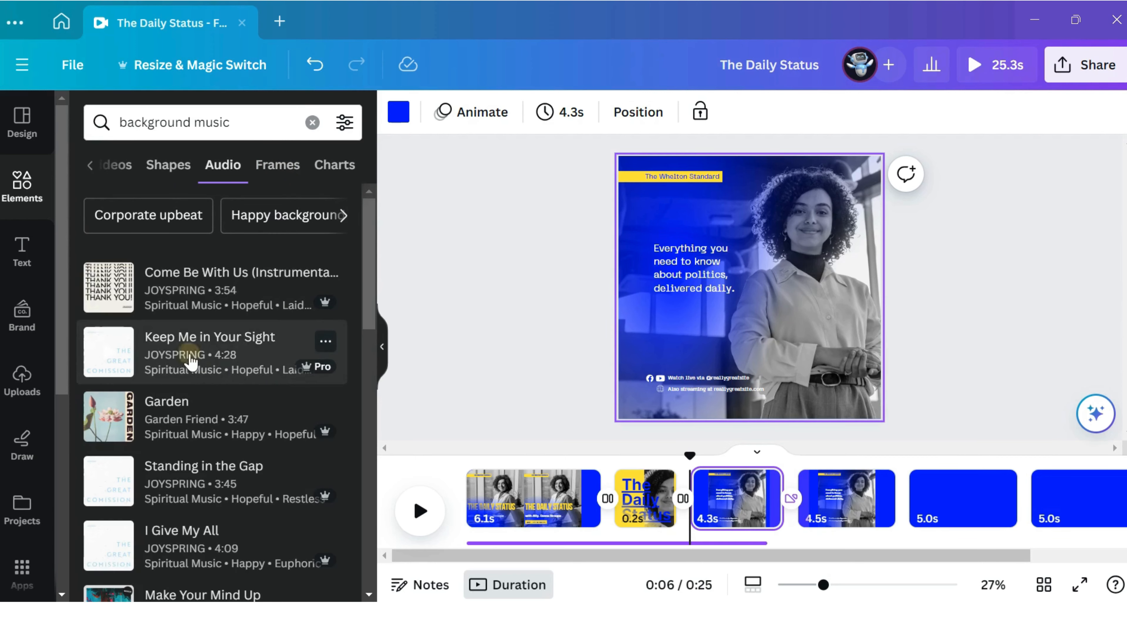
pyautogui.moveTo(188, 355); pyautogui.dragTo(537, 506)
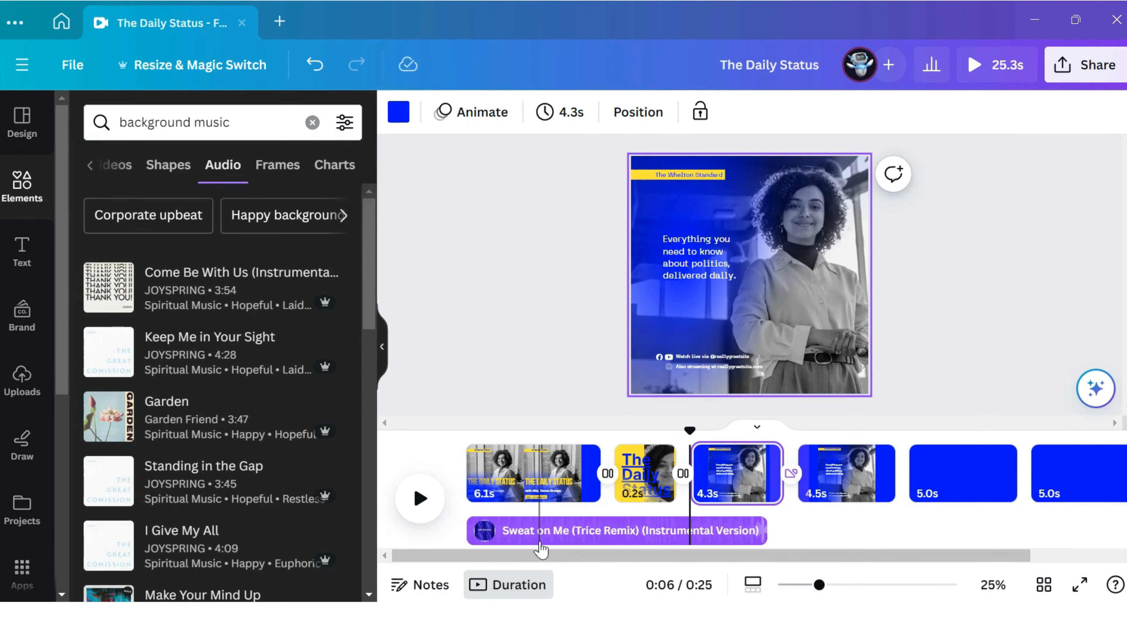
pyautogui.moveTo(322, 500); pyautogui.dragTo(788, 498)
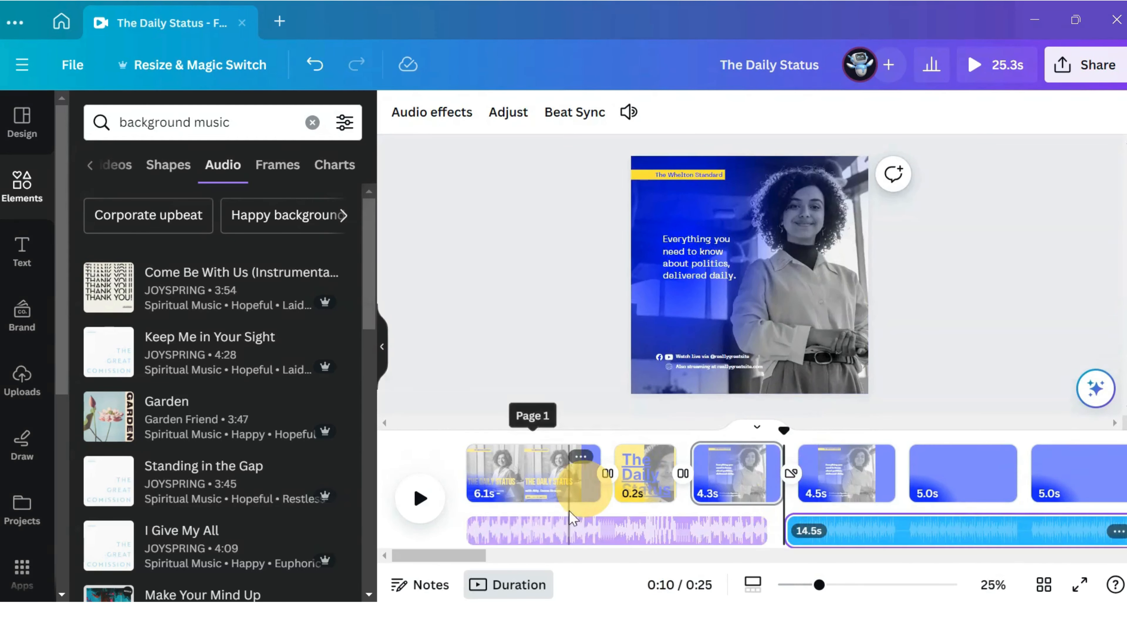
# - Lower the volume of the first audio track to 19
pyautogui.click(572, 520)
pyautogui.rightClick(572, 520)
pyautogui.click(604, 461)
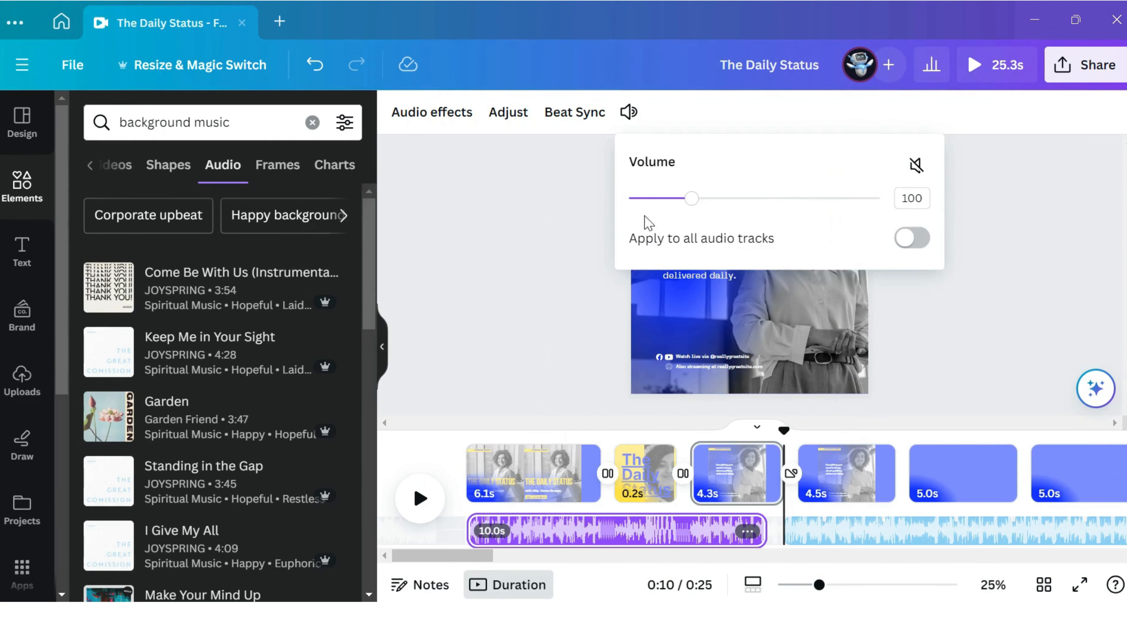
pyautogui.click(641, 198)
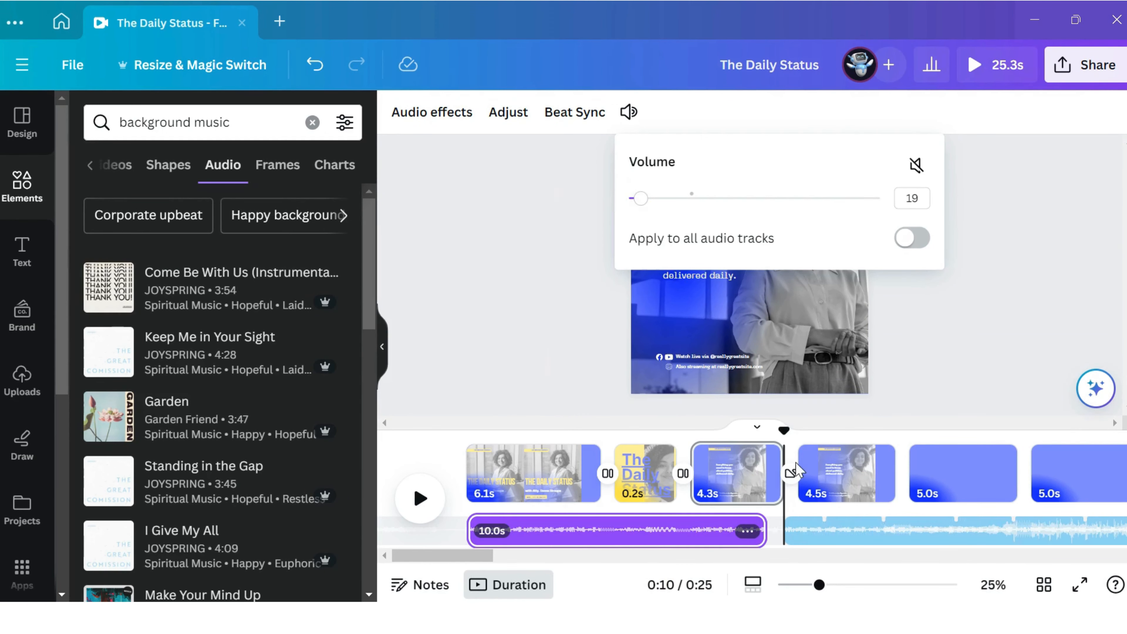
# - Give the second audio track a 1.6-second fade in and a 1.5-second fade out
pyautogui.rightClick(815, 532)
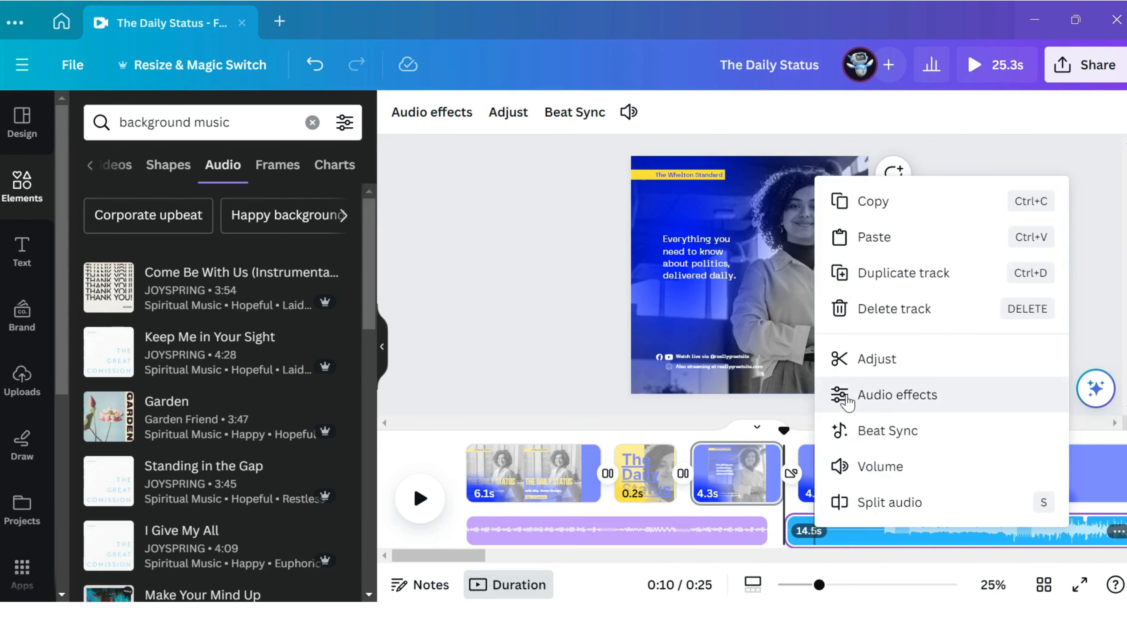
pyautogui.click(931, 400)
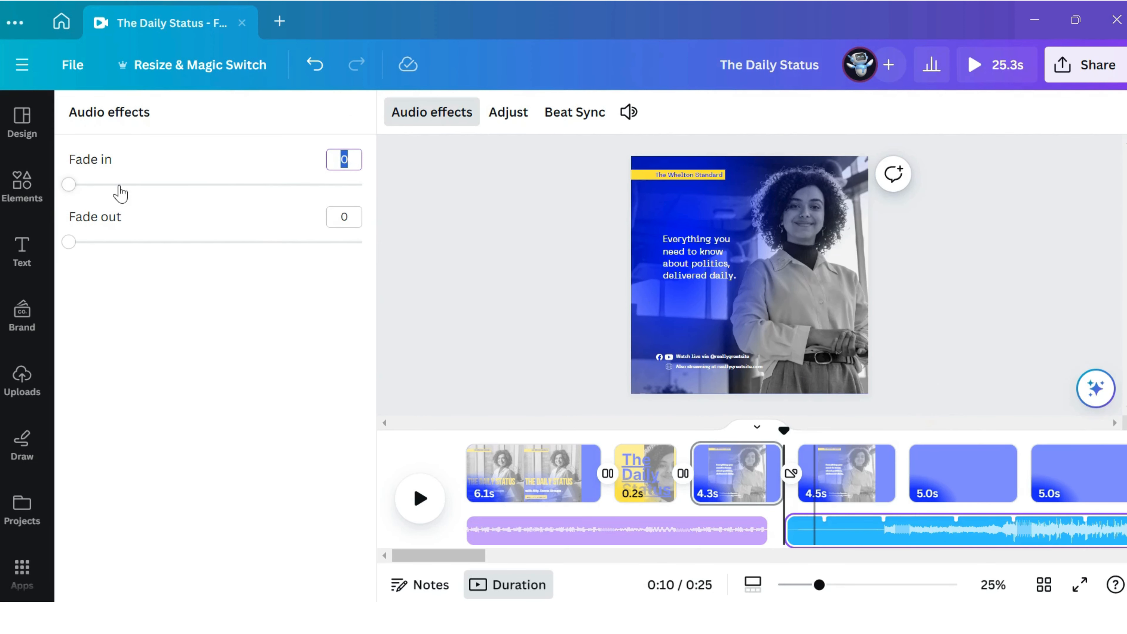
pyautogui.moveTo(119, 186); pyautogui.dragTo(161, 187)
pyautogui.moveTo(140, 242); pyautogui.dragTo(156, 242)
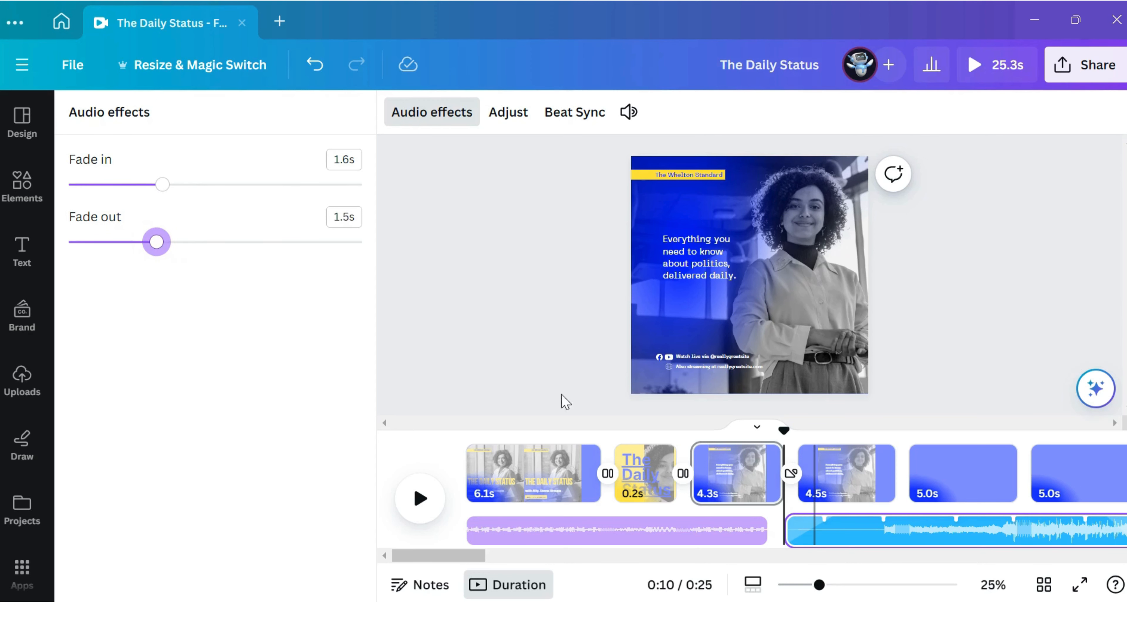
pyautogui.click(512, 392)
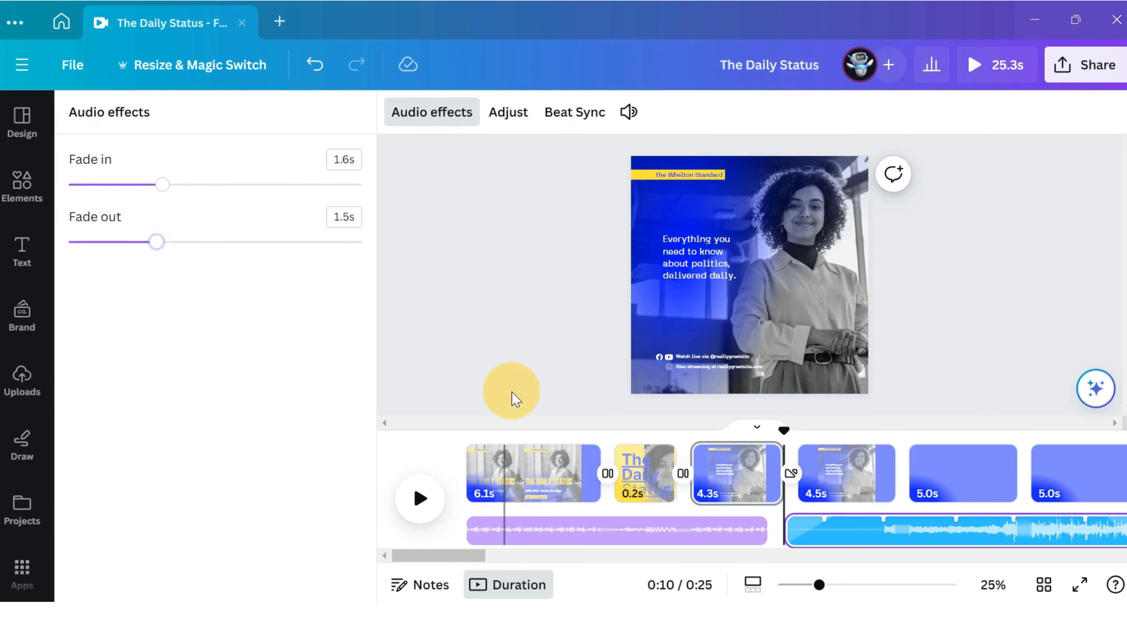
# - Save the design and request its download as an MP4 video at 2,880 × 2,880 px
pyautogui.click(73, 65)
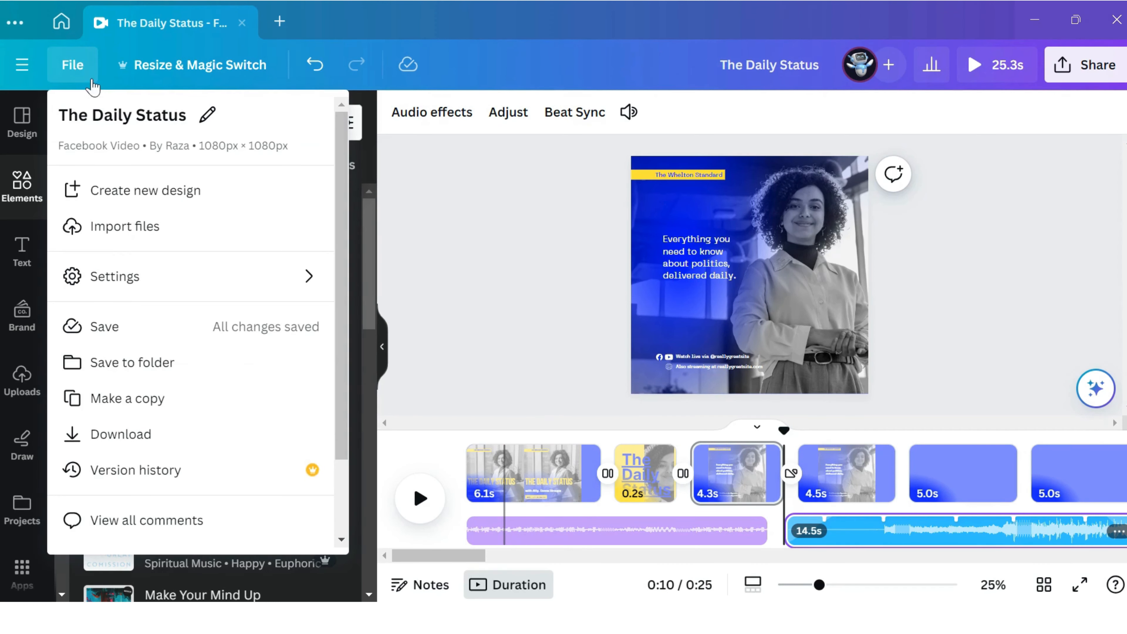
pyautogui.click(176, 322)
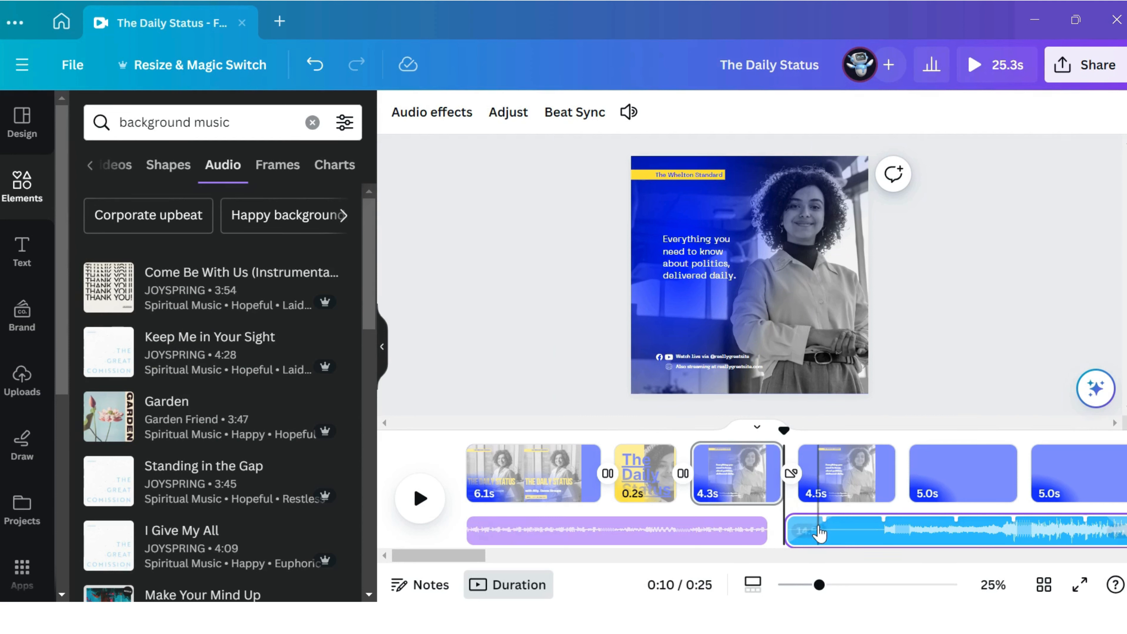
pyautogui.click(1062, 71)
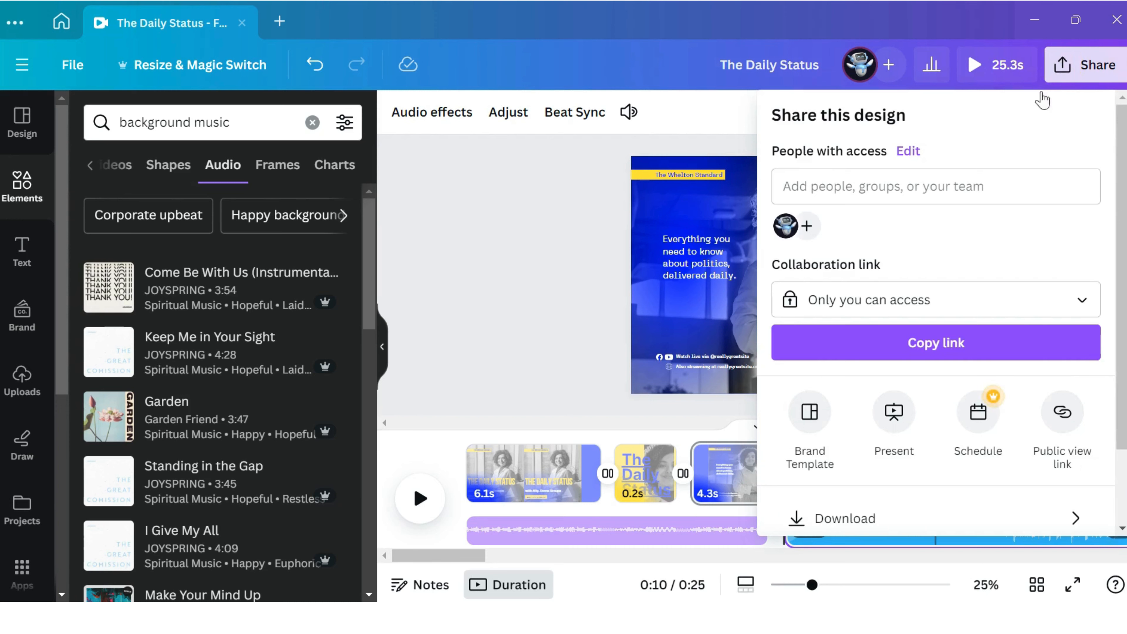
pyautogui.scroll(-2, 940, 240)
pyautogui.click(857, 427)
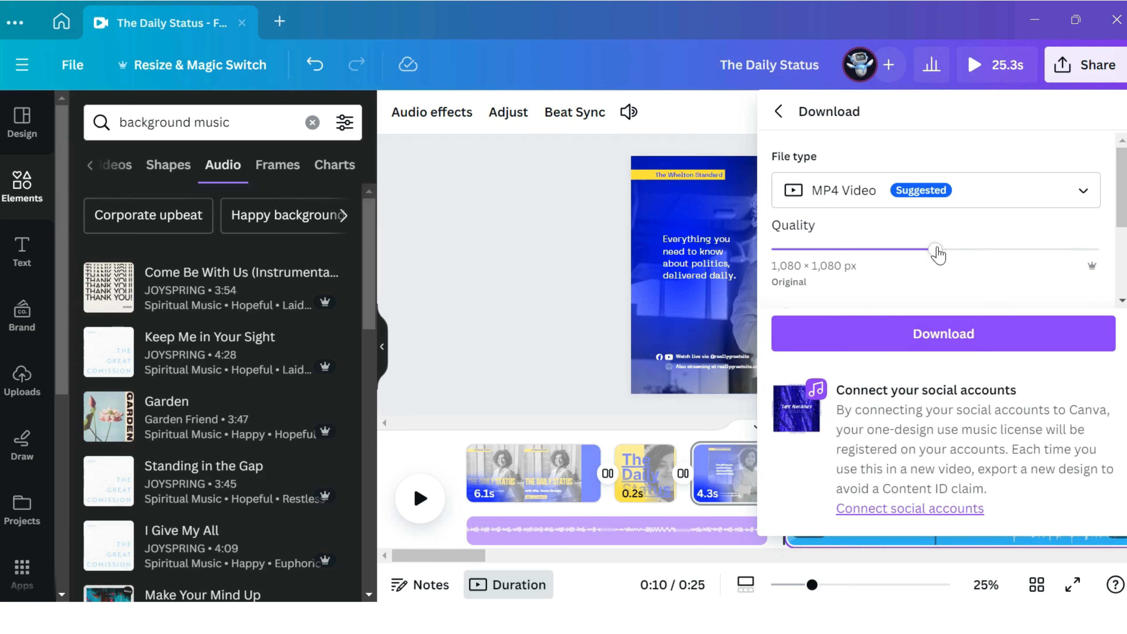
pyautogui.moveTo(936, 249); pyautogui.dragTo(1106, 250)
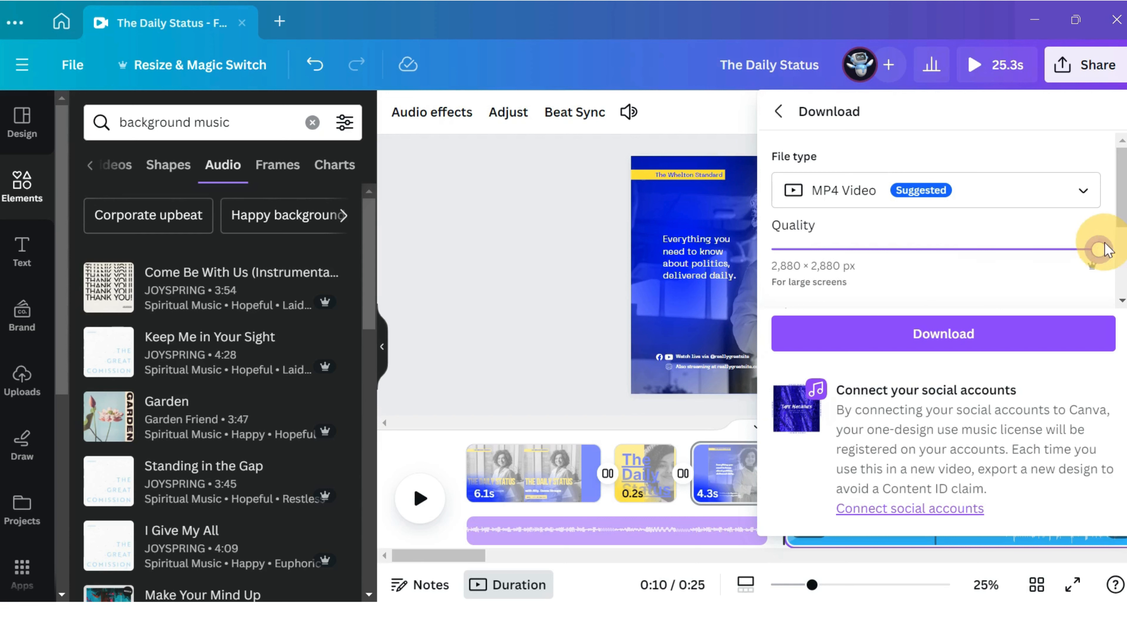
pyautogui.click(972, 335)
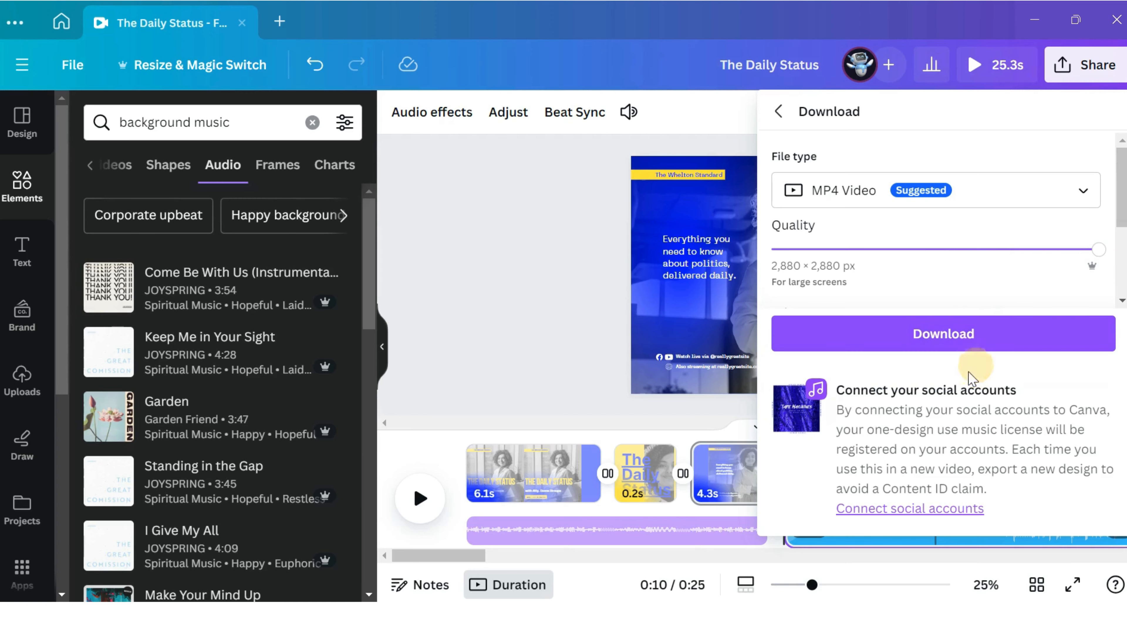
# - Close the download settings and preview the whole video
pyautogui.click(562, 280)
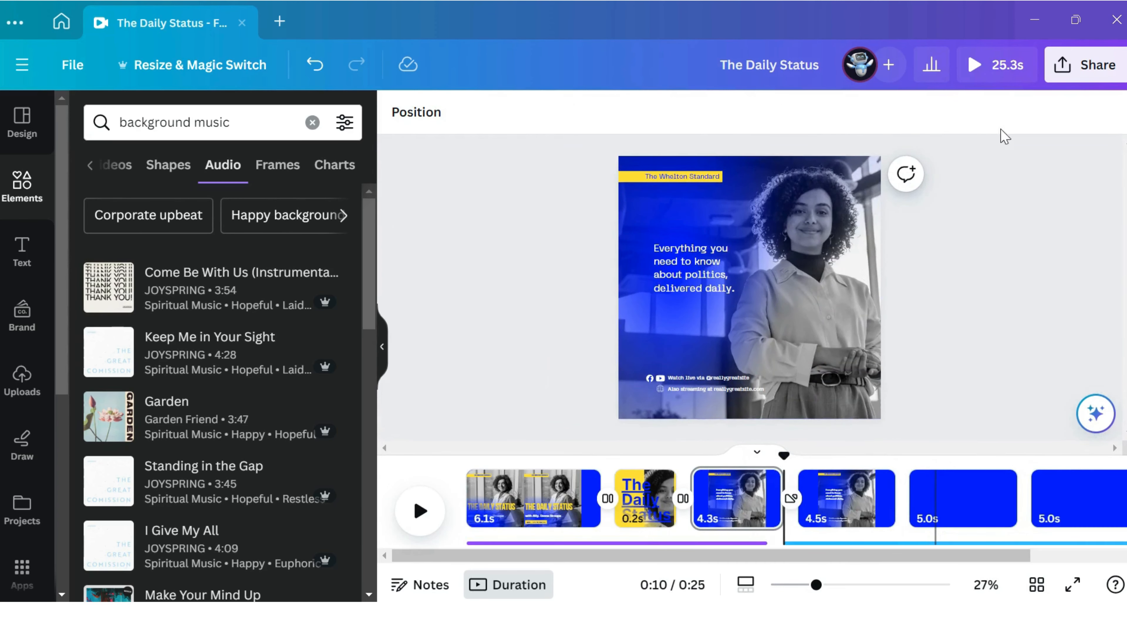
pyautogui.click(991, 67)
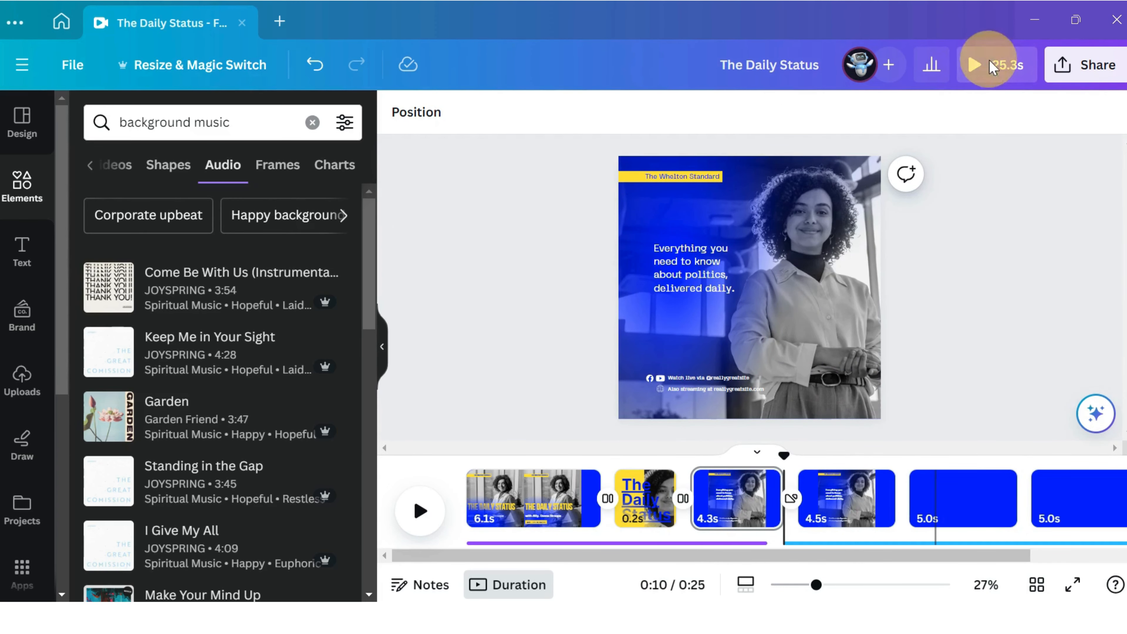